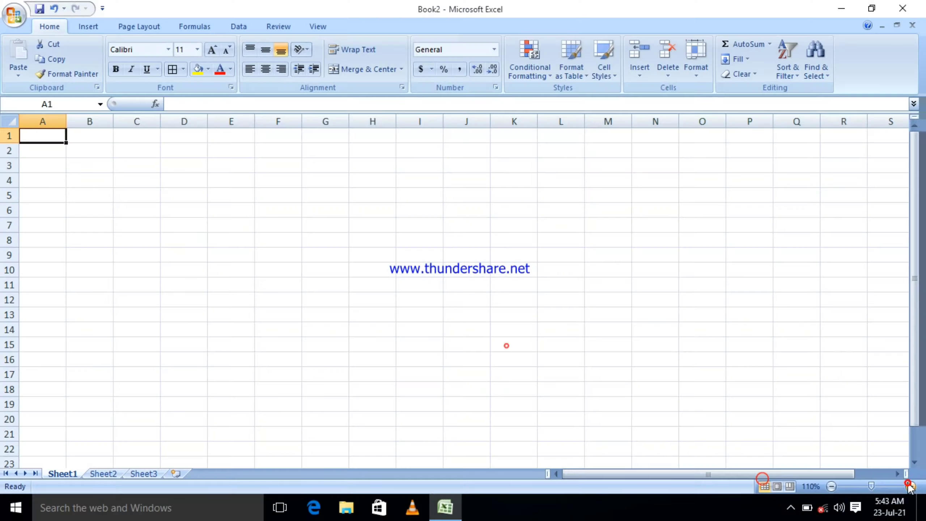
Zoom the blank worksheet to 150% and select cell C2.
{"action": "left_click", "coordinate": [910, 486]}
{"action": "left_click", "coordinate": [911, 487]}
{"action": "left_click", "coordinate": [910, 486]}
{"action": "left_click", "coordinate": [910, 487]}
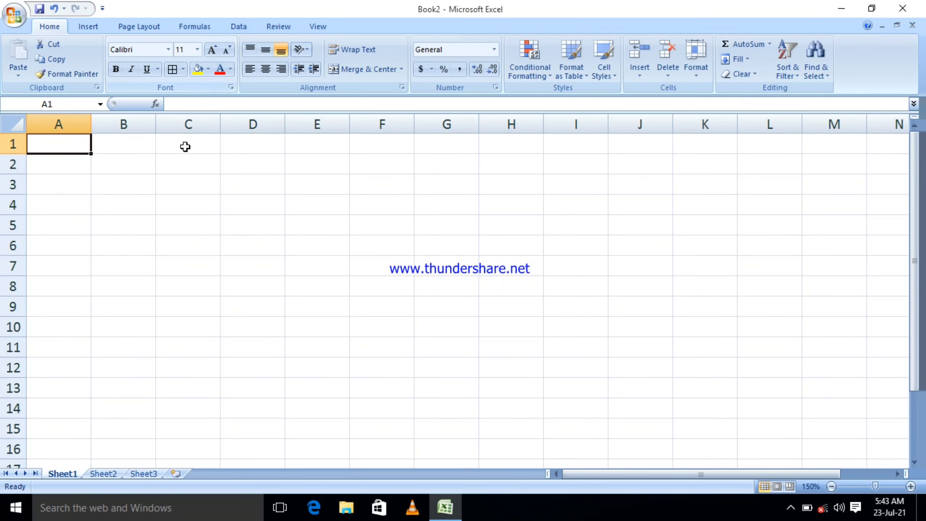
{"action": "left_click", "coordinate": [185, 169]}
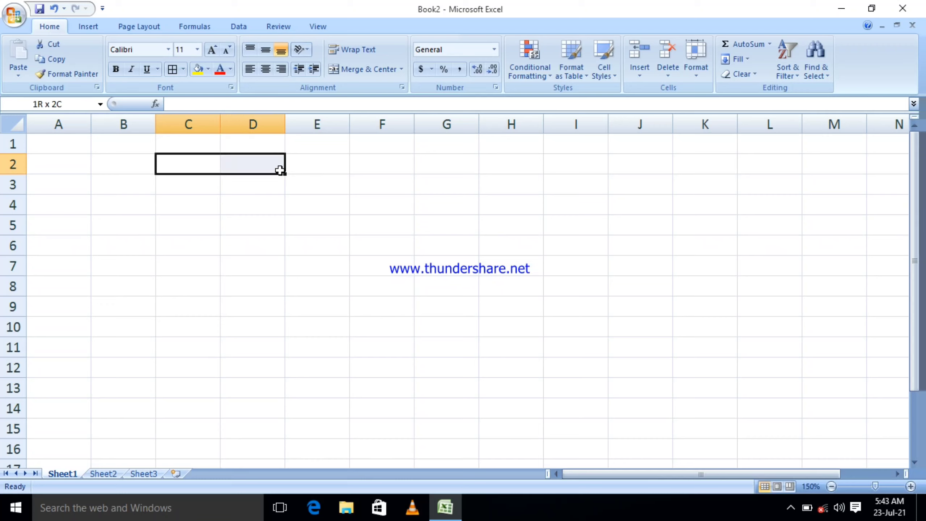
Merge and centre C2:G3 and enter the title MARKSHEET.
{"action": "mouse_move", "coordinate": [184, 169]}
{"action": "left_mouse_down"}
{"action": "mouse_move", "coordinate": [521, 165]}
{"action": "mouse_move", "coordinate": [471, 164]}
{"action": "mouse_move", "coordinate": [479, 192]}
{"action": "left_mouse_up"}
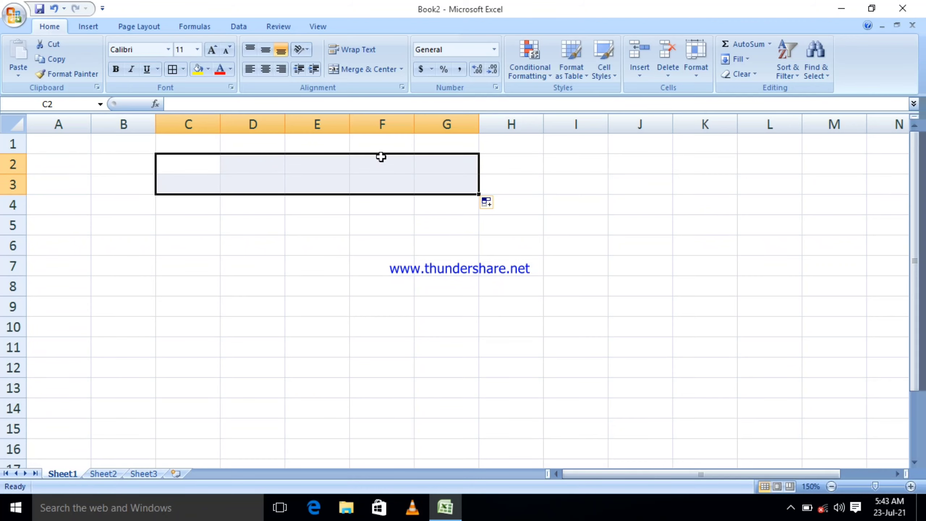
{"action": "left_click", "coordinate": [372, 70]}
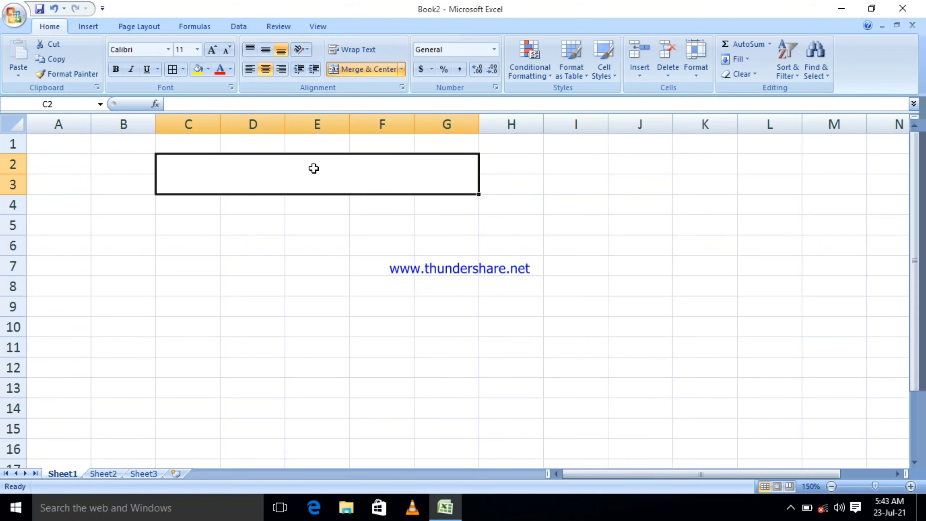
{"action": "type", "text": "MAR"}
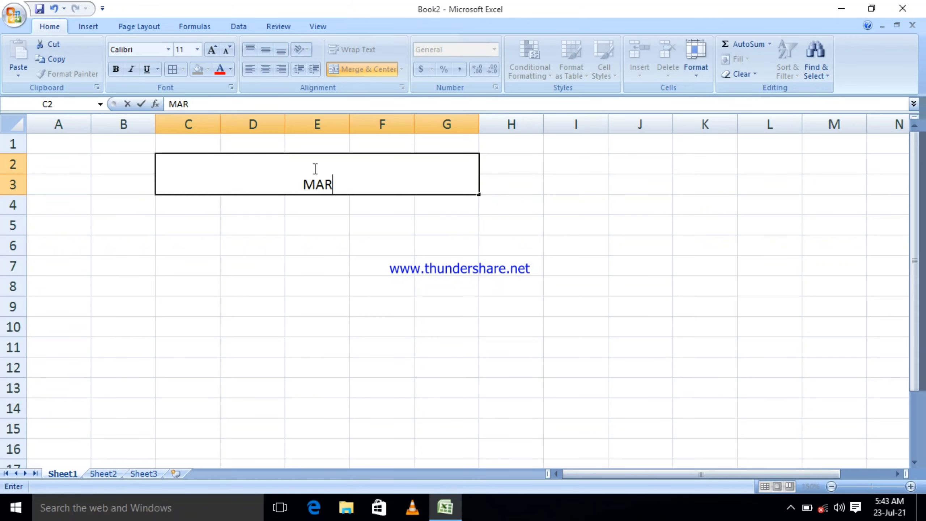
{"action": "type", "text": "KS"}
{"action": "type", "text": "HEE"}
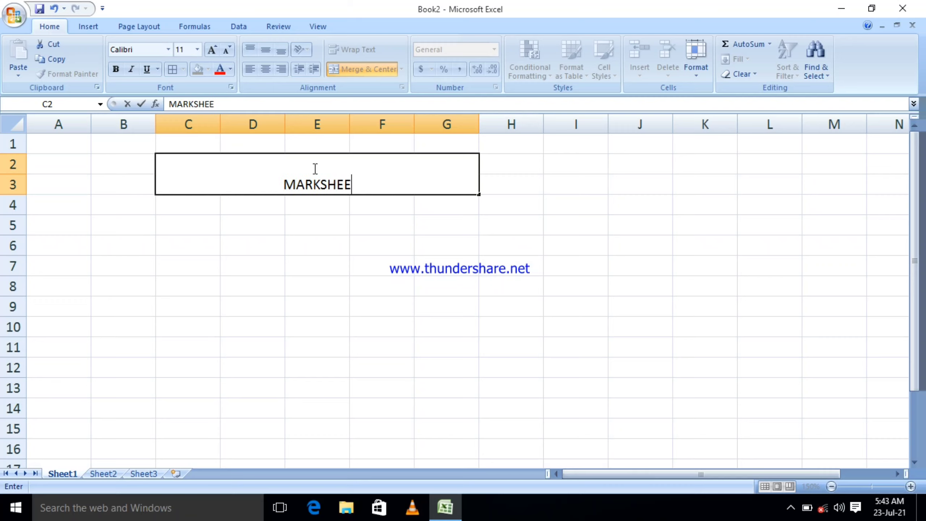
{"action": "type", "text": "T"}
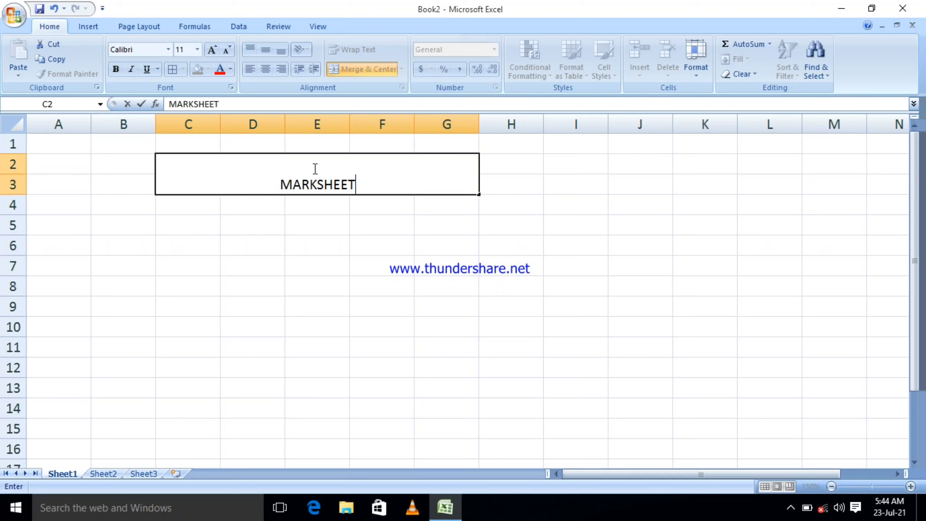
{"action": "left_click", "coordinate": [222, 205]}
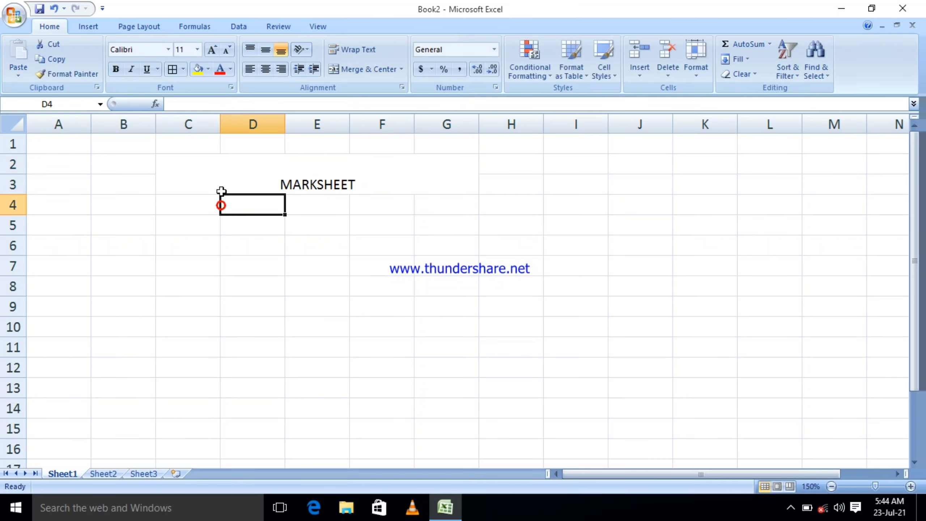
{"action": "left_click", "coordinate": [223, 181]}
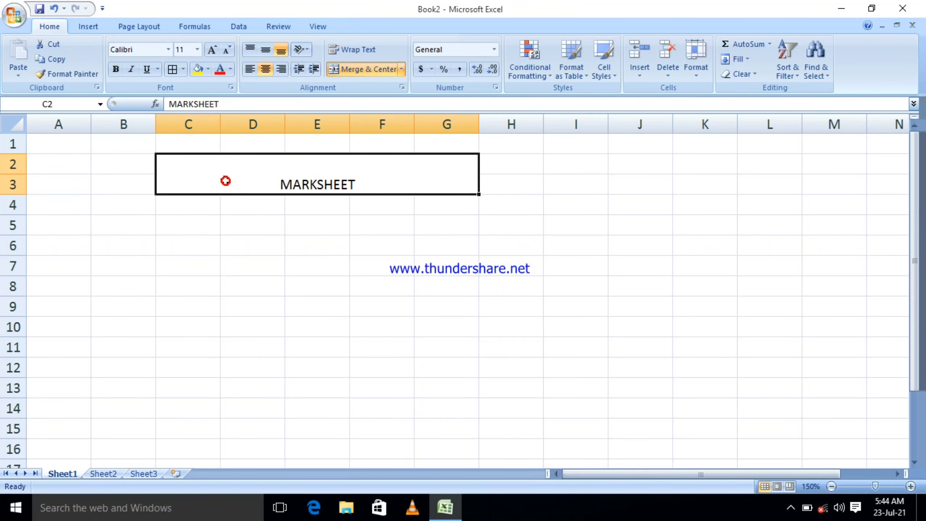
Format the MARKSHEET title as bold, 20 pt, middle-aligned and green.
{"action": "left_click", "coordinate": [265, 54]}
{"action": "left_click", "coordinate": [115, 69]}
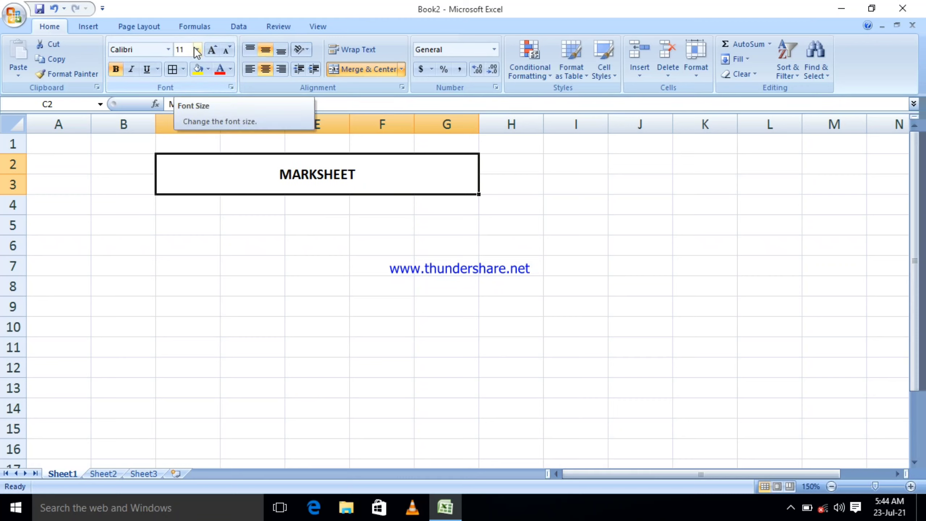
{"action": "left_click", "coordinate": [209, 50]}
{"action": "left_click", "coordinate": [209, 50]}
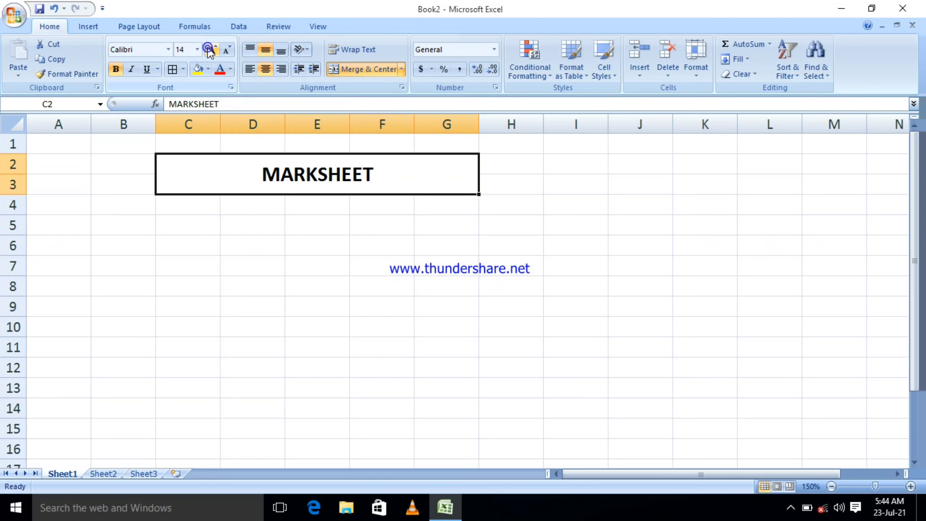
{"action": "left_click", "coordinate": [209, 50]}
{"action": "left_click", "coordinate": [209, 50]}
{"action": "left_click", "coordinate": [220, 69]}
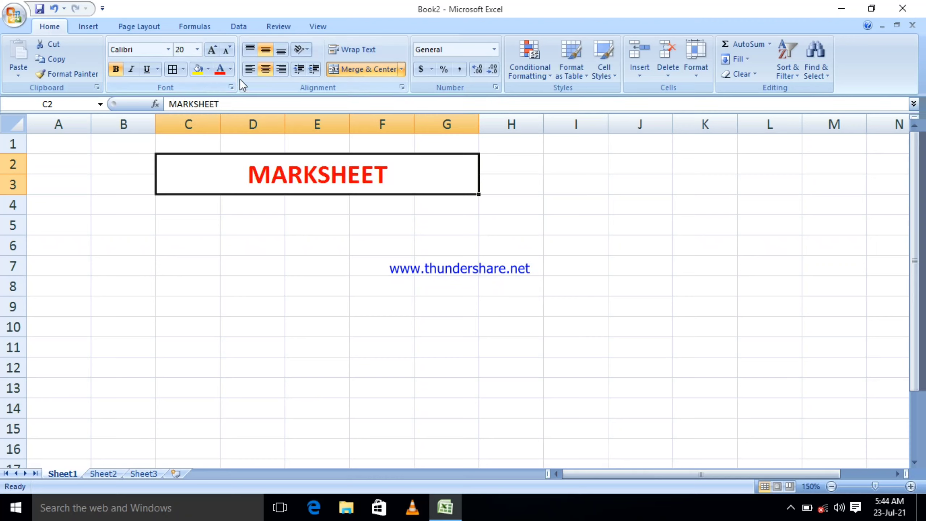
{"action": "left_click", "coordinate": [231, 69]}
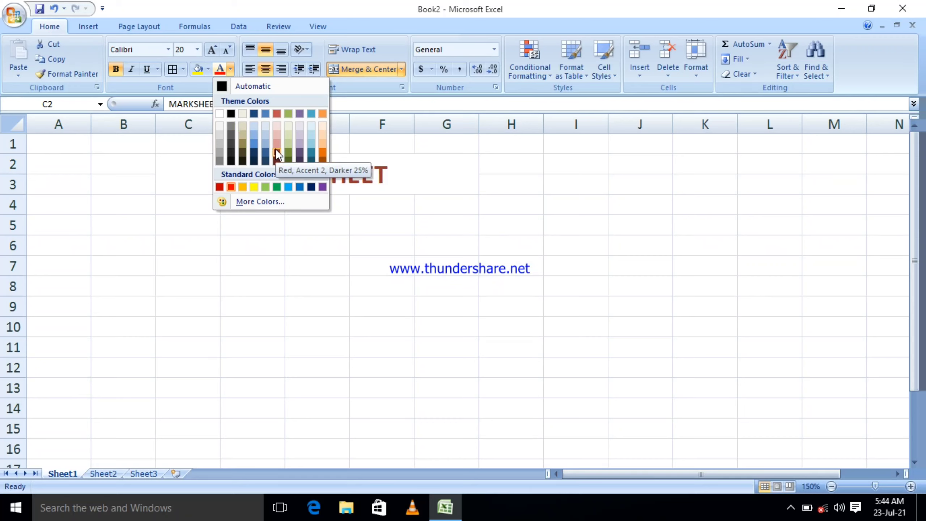
{"action": "left_click", "coordinate": [276, 186]}
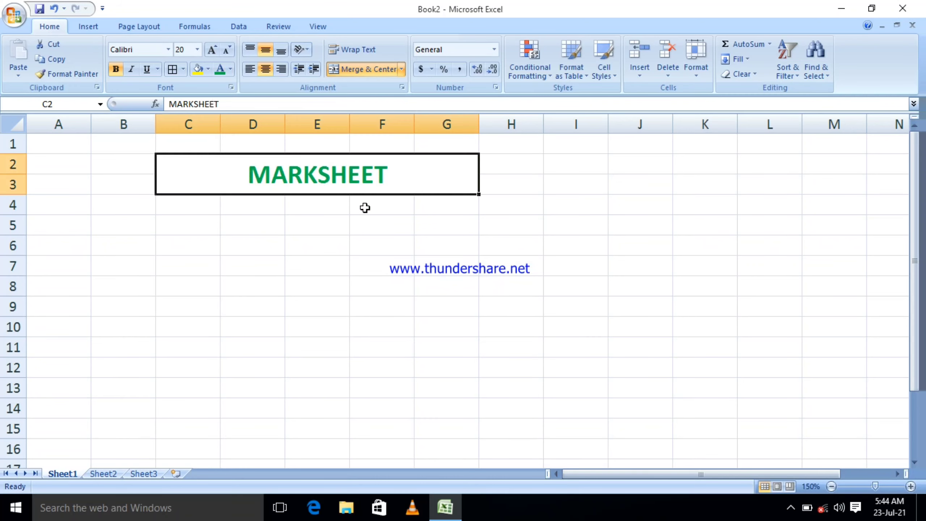
{"action": "left_click", "coordinate": [190, 211]}
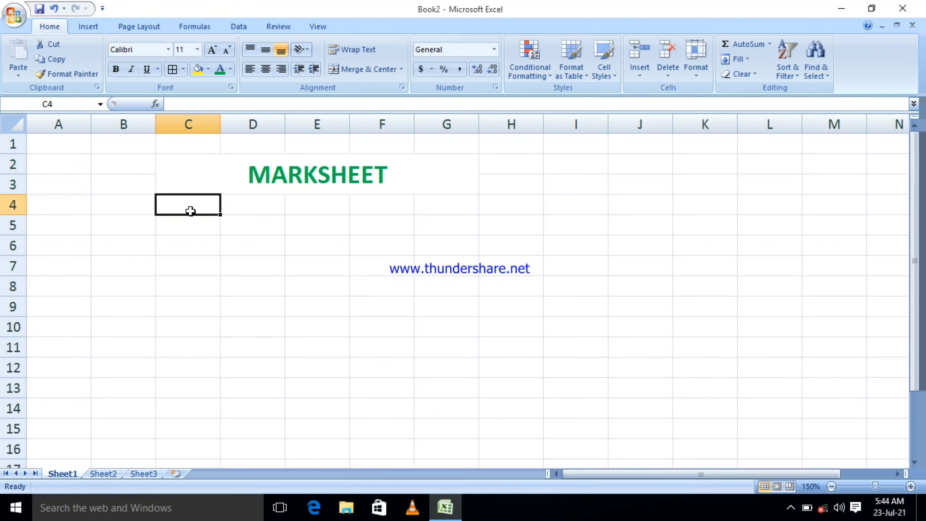
Enter the headings ROLL NO., NAME, TOTAL MARKS, OBTAINED MARKS and % across C4:G4.
{"action": "type", "text": "R"}
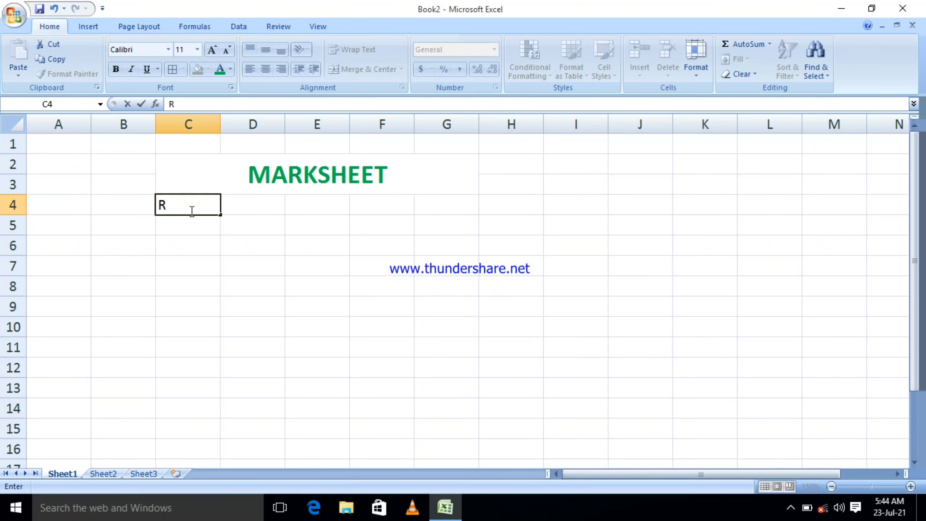
{"action": "type", "text": "OLL"}
{"action": "type", "text": " NO"}
{"action": "type", "text": "."}
{"action": "key", "text": "Tab"}
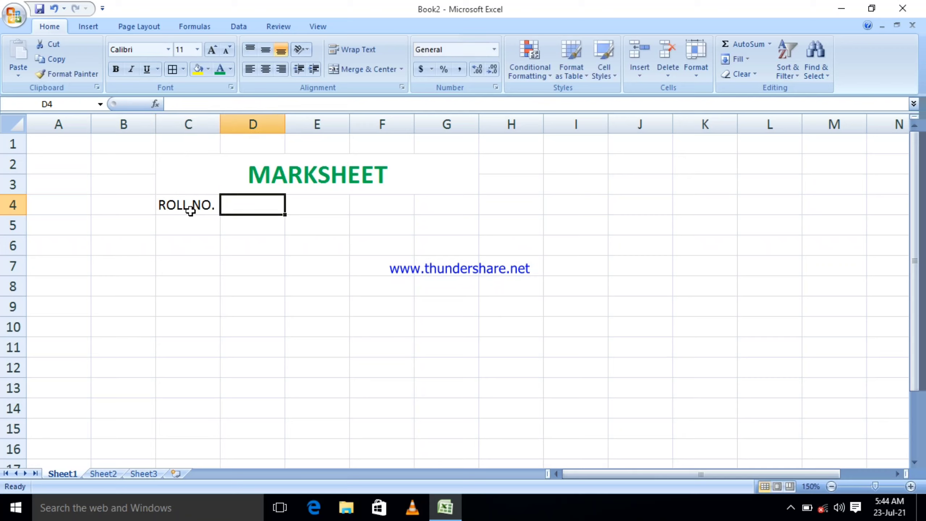
{"action": "type", "text": "NAM"}
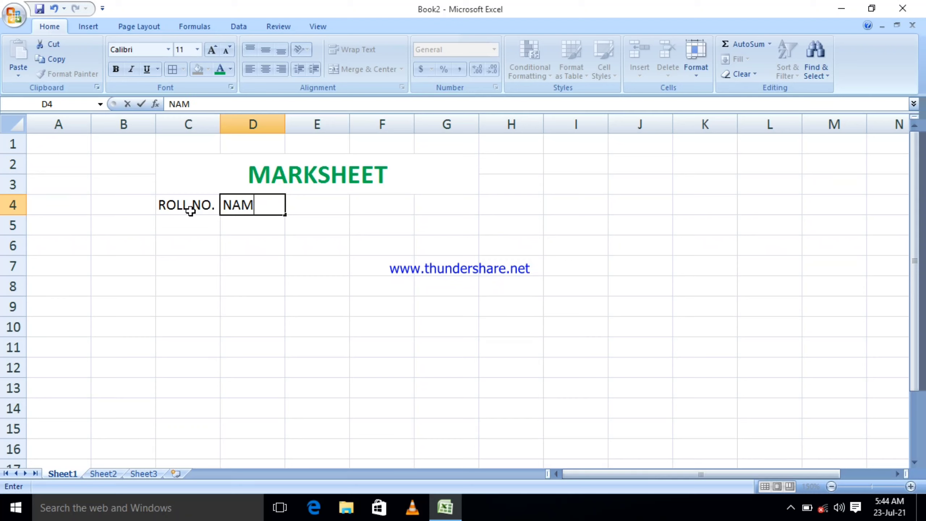
{"action": "type", "text": "E"}
{"action": "key", "text": "Tab"}
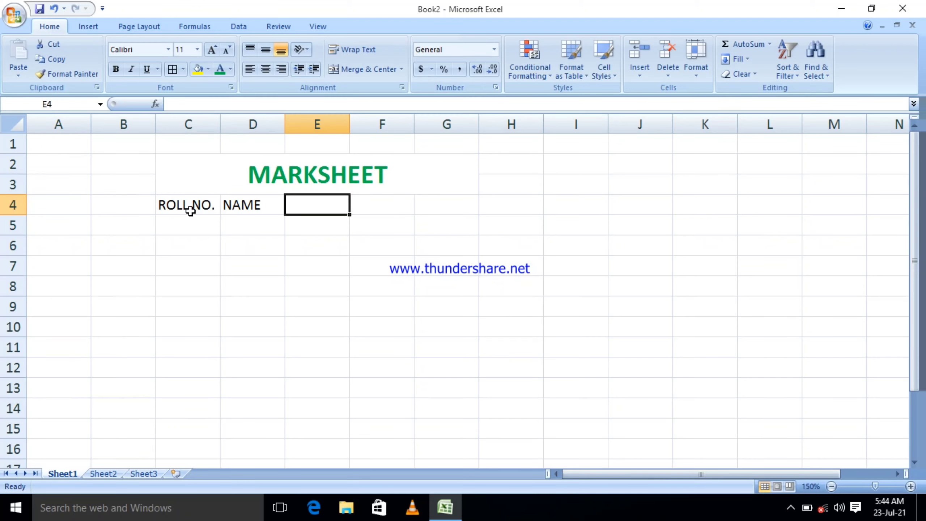
{"action": "type", "text": "TOT"}
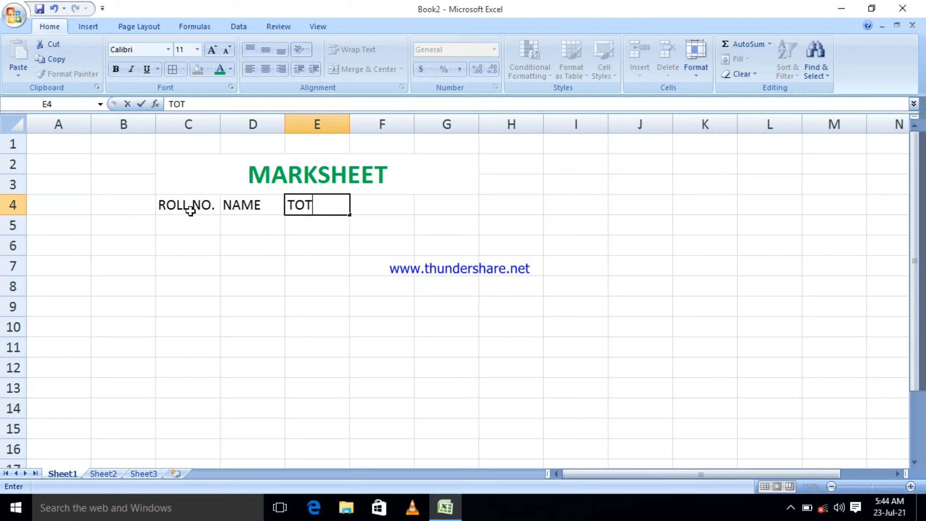
{"action": "type", "text": "AL MA"}
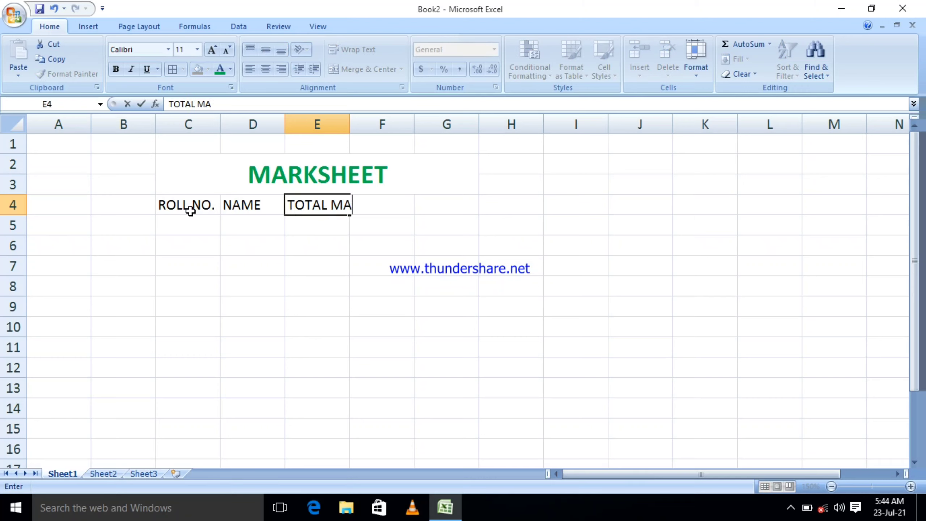
{"action": "type", "text": "RKS"}
{"action": "key", "text": "Tab"}
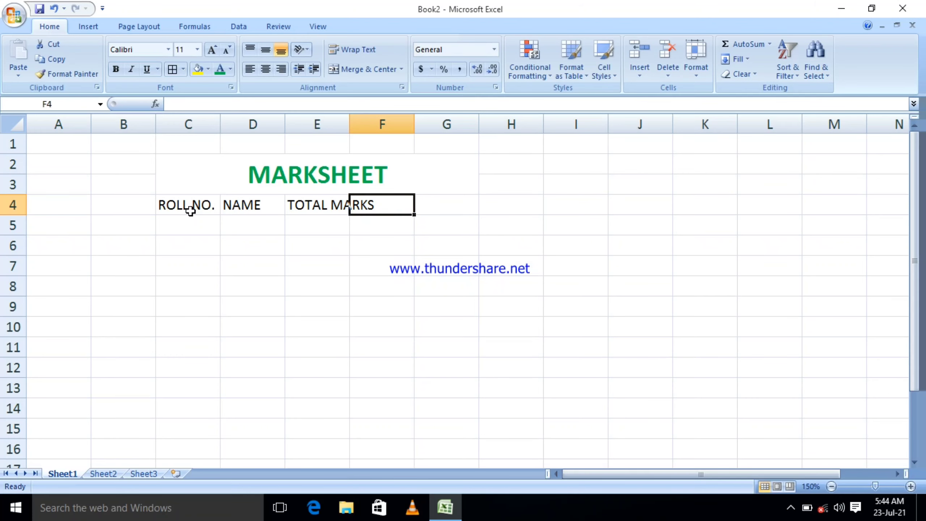
{"action": "type", "text": "OBTAINE"}
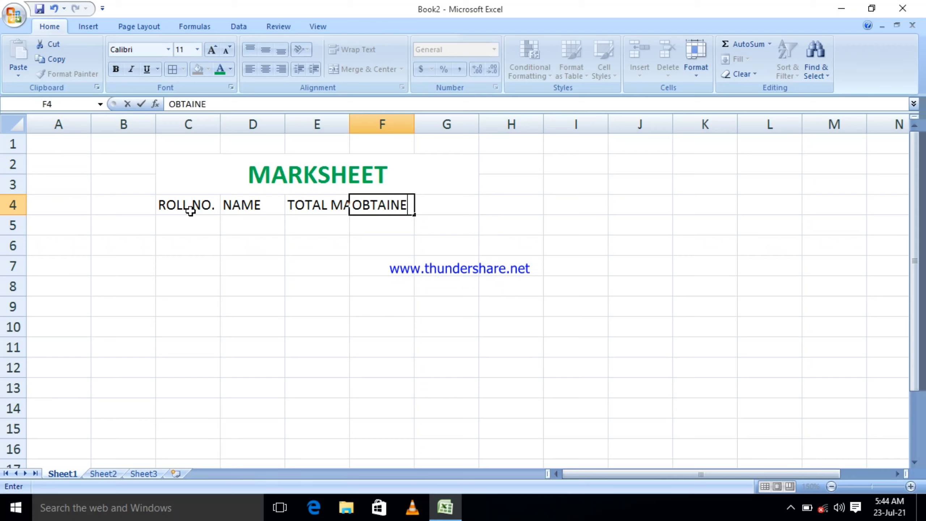
{"action": "type", "text": "D "}
{"action": "type", "text": "MARK"}
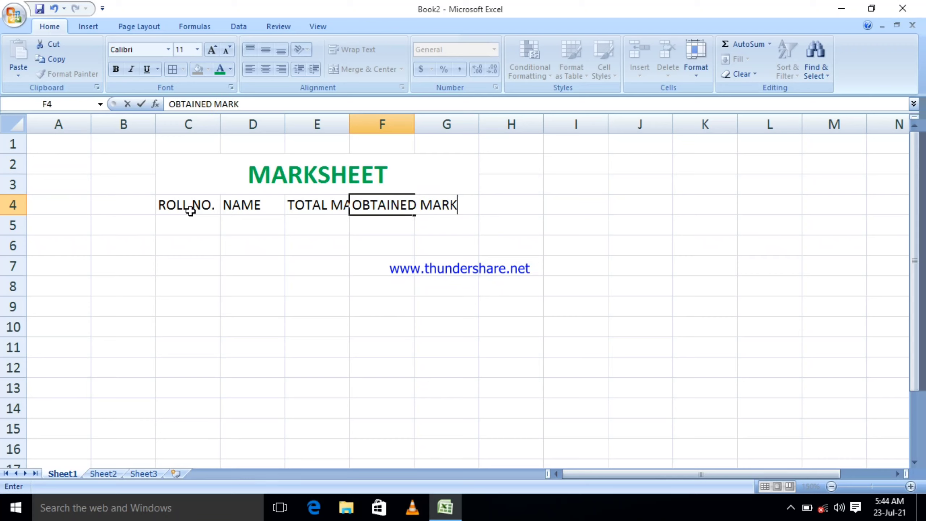
{"action": "type", "text": "S"}
{"action": "key", "text": "Tab"}
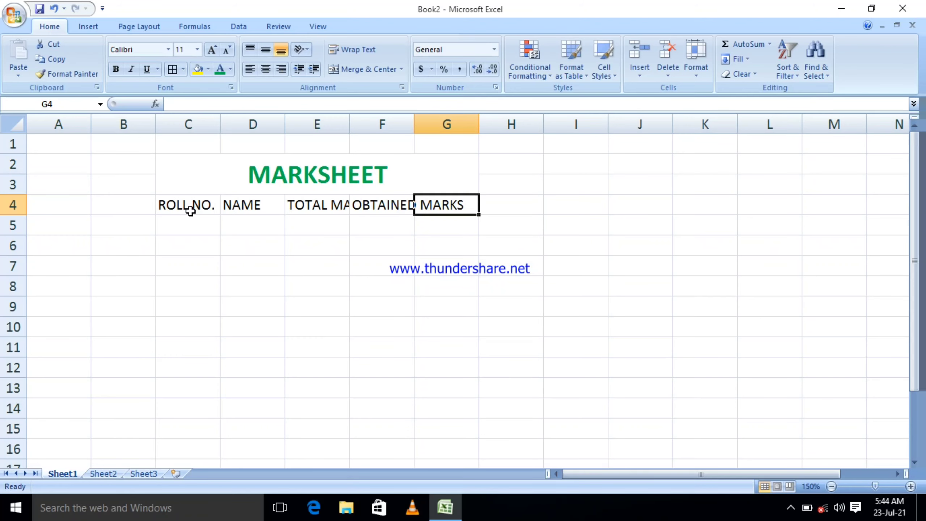
{"action": "type", "text": "%"}
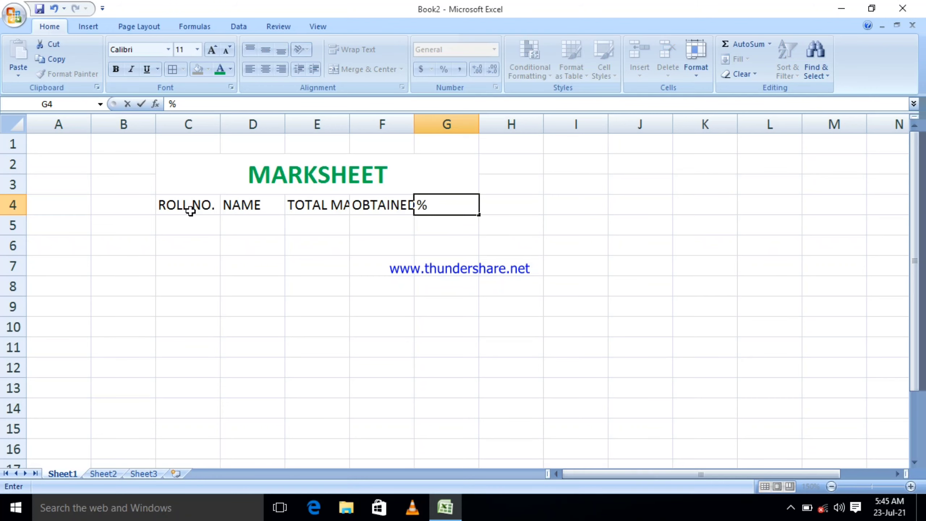
Auto-fit columns E and F to the TOTAL MARKS and OBTAINED MARKS headings.
{"action": "left_click", "coordinate": [276, 207]}
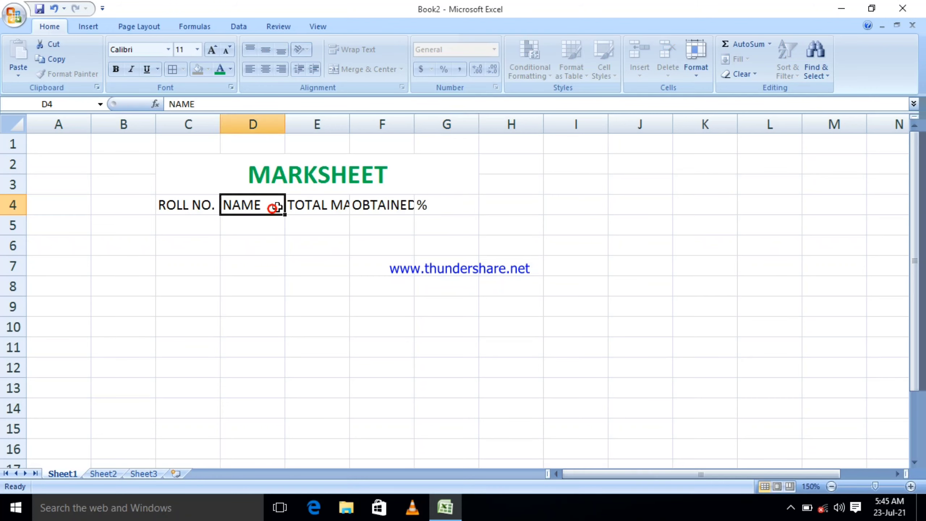
{"action": "left_click", "coordinate": [306, 204]}
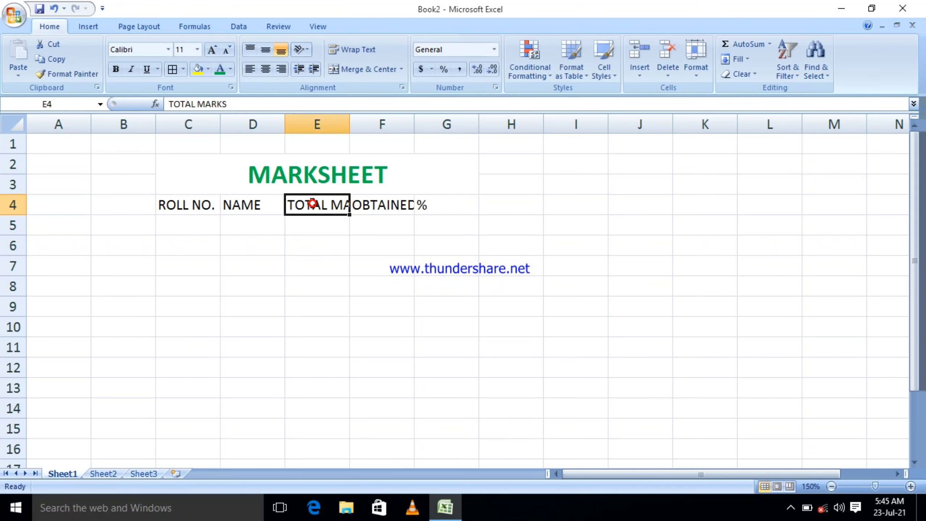
{"action": "double_click", "coordinate": [346, 120]}
{"action": "left_click", "coordinate": [406, 121]}
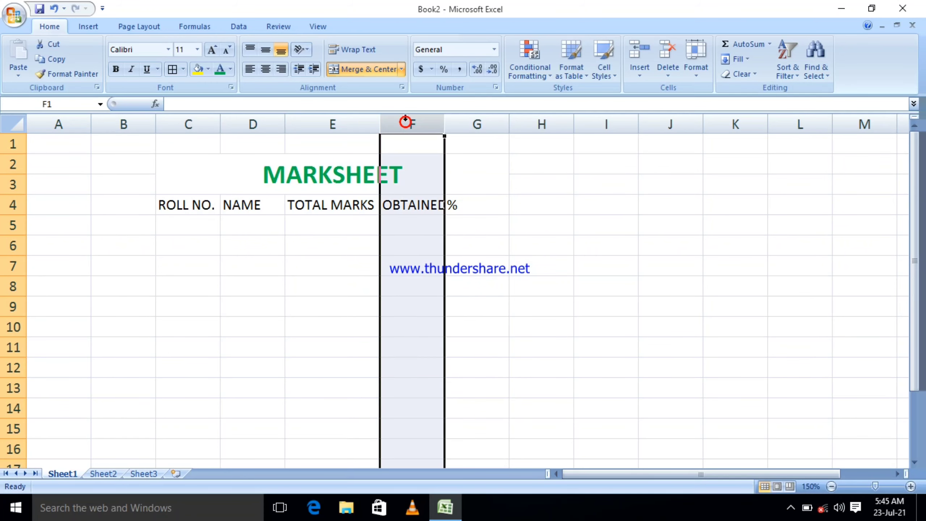
{"action": "double_click", "coordinate": [445, 122]}
{"action": "left_click", "coordinate": [509, 202]}
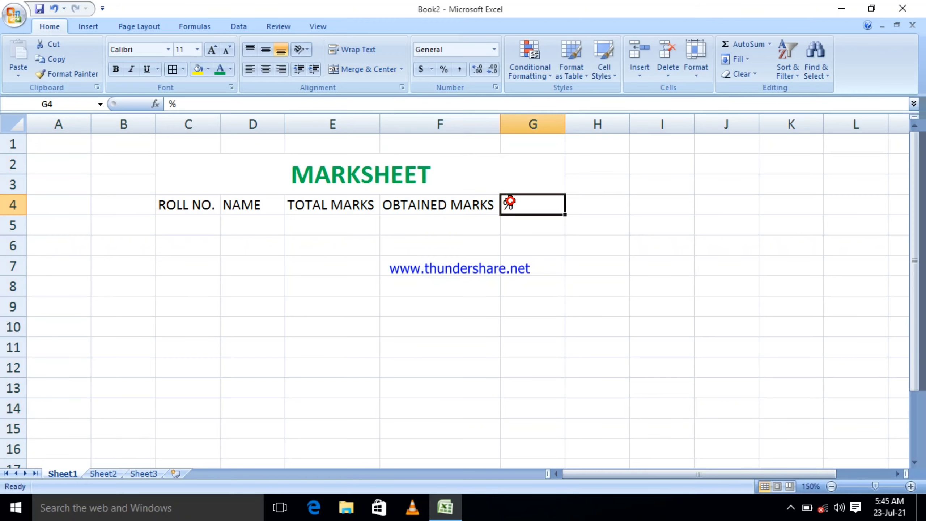
Widen columns C and D to fit the ROLL NO. and NAME headings.
{"action": "left_click", "coordinate": [253, 207]}
{"action": "left_click", "coordinate": [213, 208]}
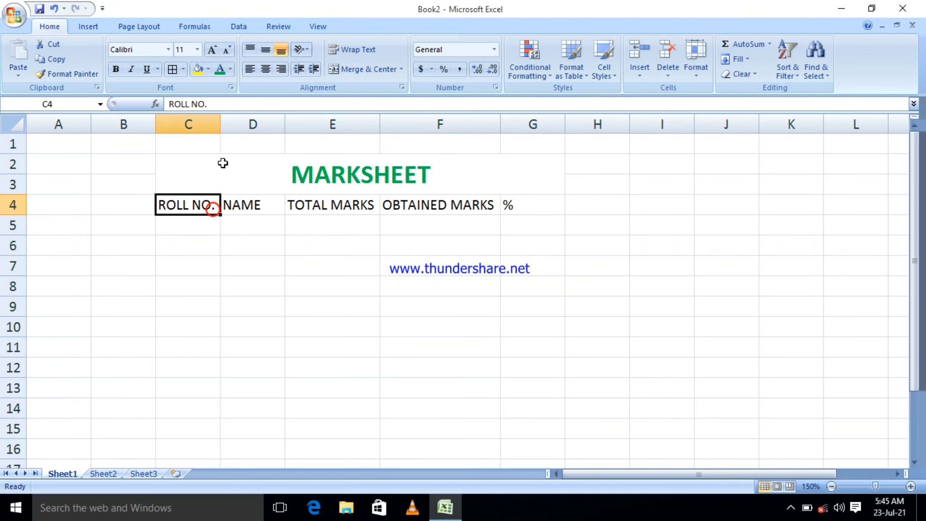
{"action": "left_click", "coordinate": [211, 125]}
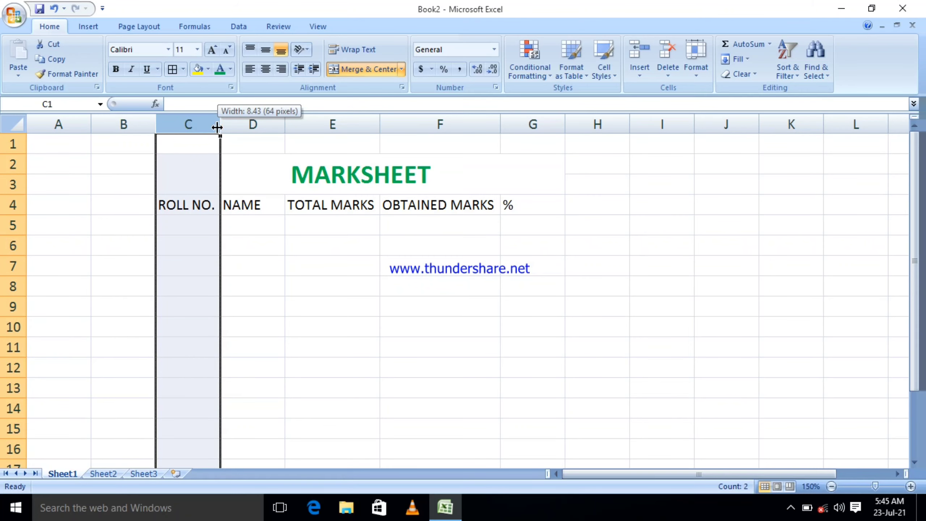
{"action": "left_click_drag", "start_coordinate": [217, 127], "coordinate": [229, 127]}
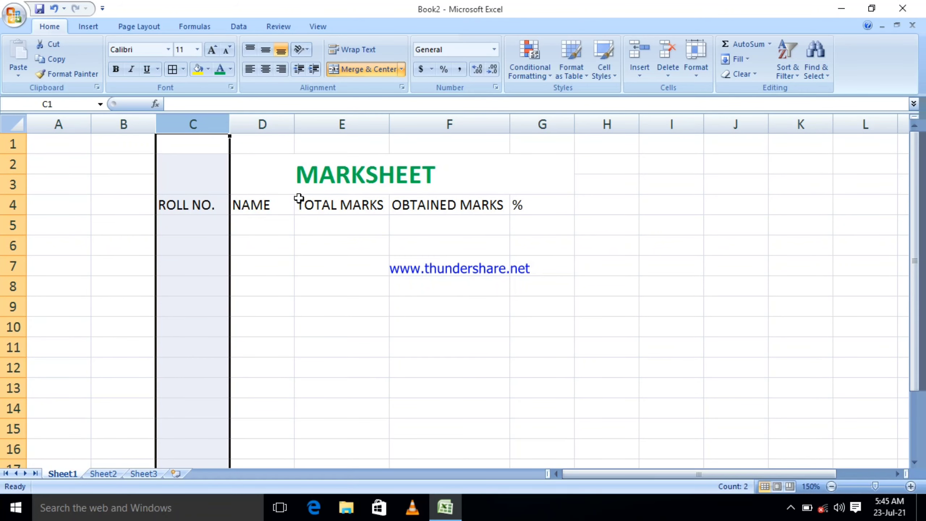
{"action": "left_click", "coordinate": [281, 125]}
{"action": "left_click_drag", "start_coordinate": [294, 127], "coordinate": [303, 127]}
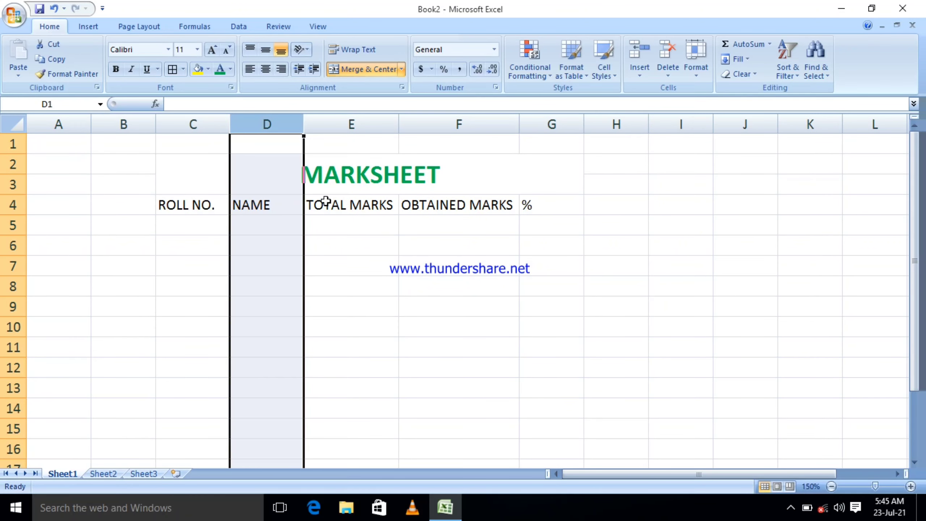
Fill C5:C10 with the roll number series 1 to 6.
{"action": "left_click", "coordinate": [172, 229]}
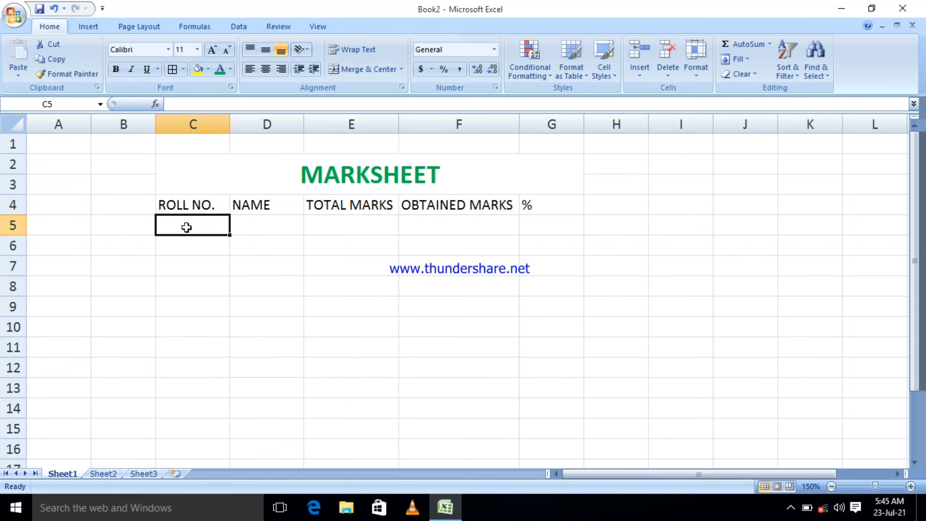
{"action": "type", "text": "1"}
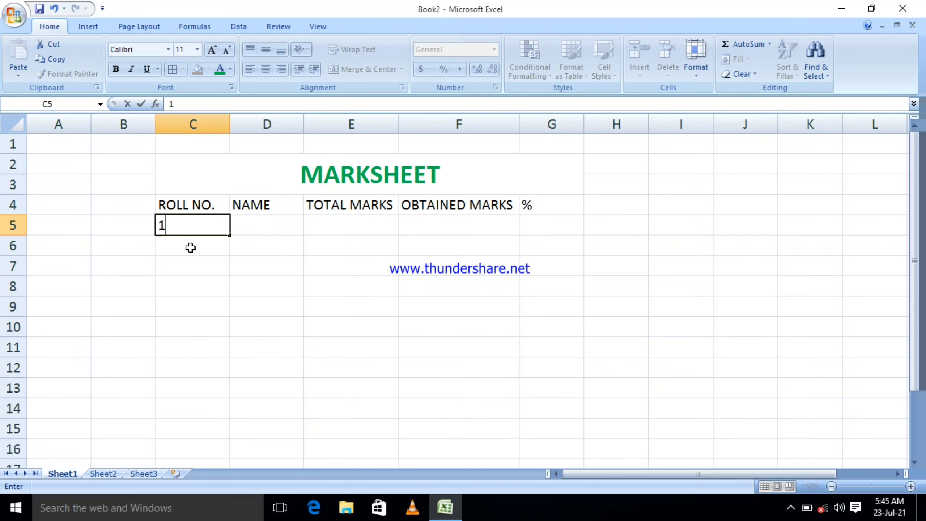
{"action": "left_click", "coordinate": [225, 235]}
{"action": "left_click_drag", "start_coordinate": [230, 235], "coordinate": [234, 333]}
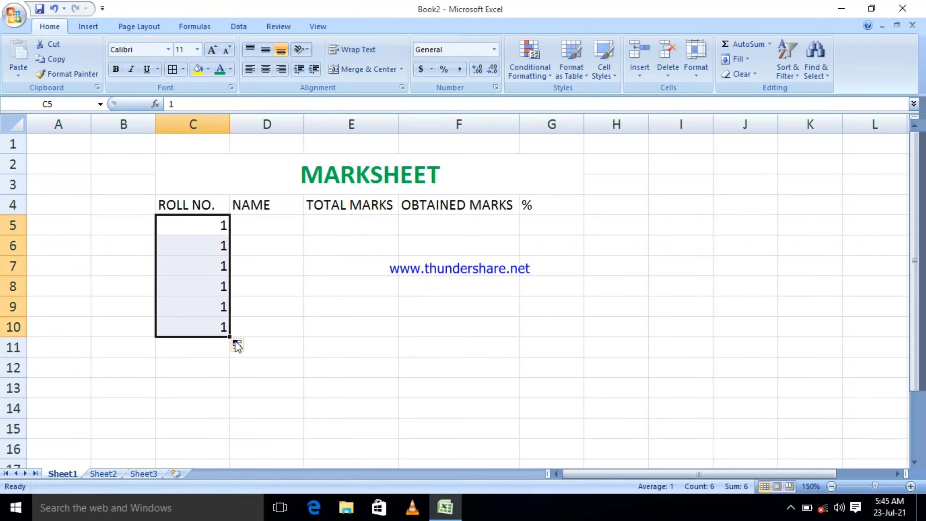
{"action": "left_click", "coordinate": [237, 344]}
{"action": "left_click", "coordinate": [272, 374]}
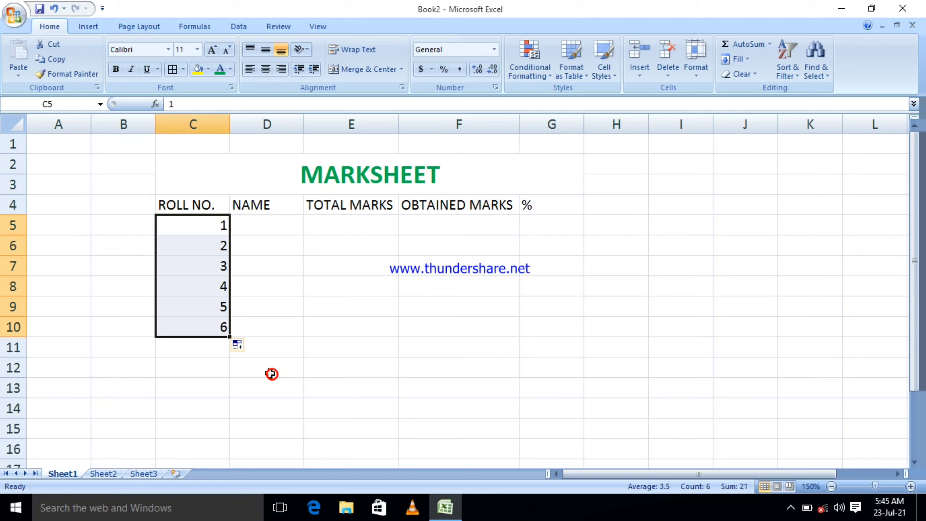
Type the names RAM, SHYAM, ROHAN, MOHAN, RAHUL and AMIT down D5:D10.
{"action": "left_click", "coordinate": [254, 222]}
{"action": "type", "text": "RA"}
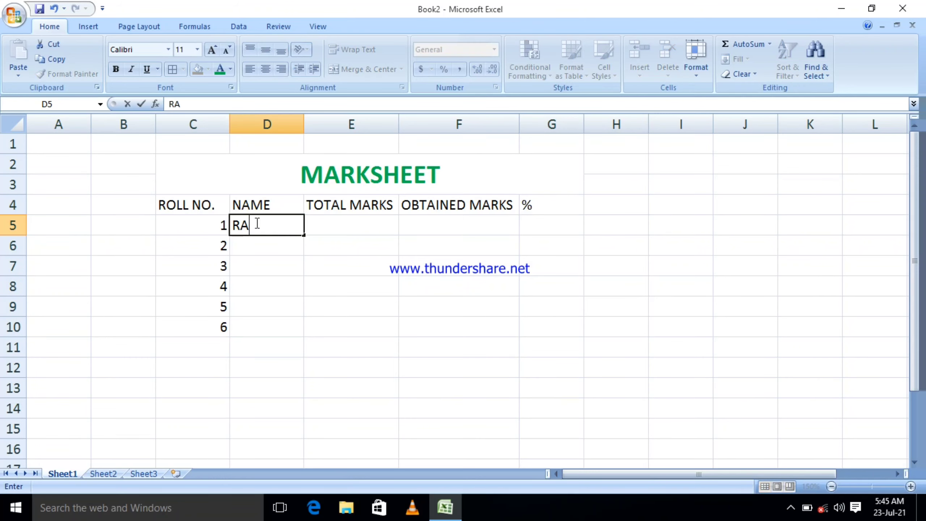
{"action": "type", "text": "M"}
{"action": "key", "text": "Return"}
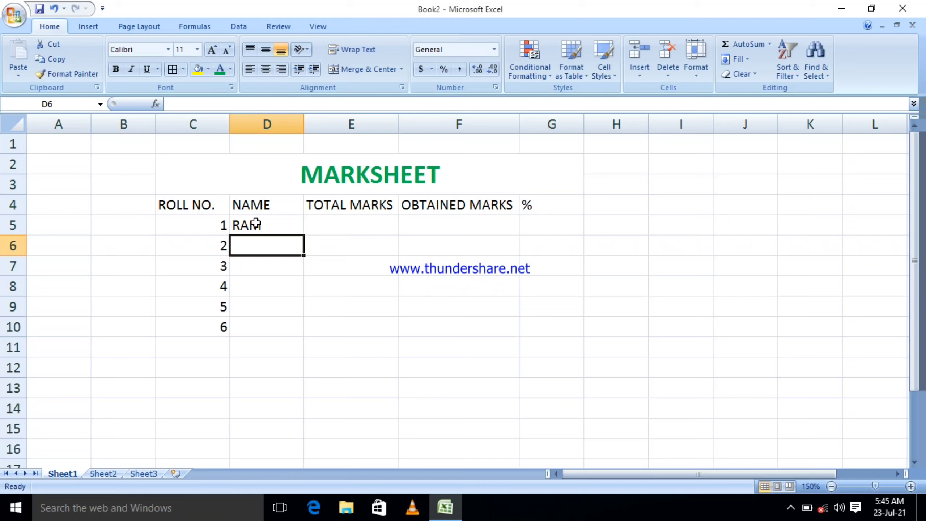
{"action": "type", "text": "SHYAM"}
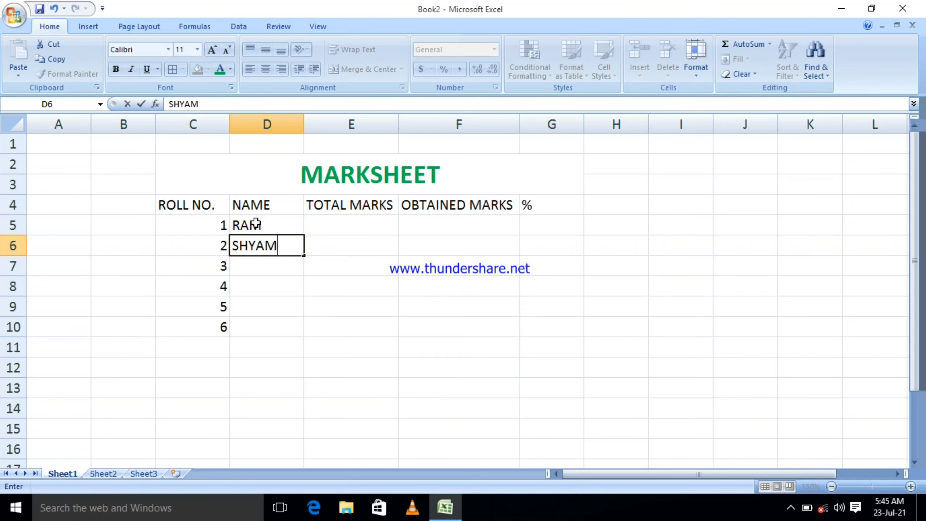
{"action": "key", "text": "Return"}
{"action": "type", "text": "RO"}
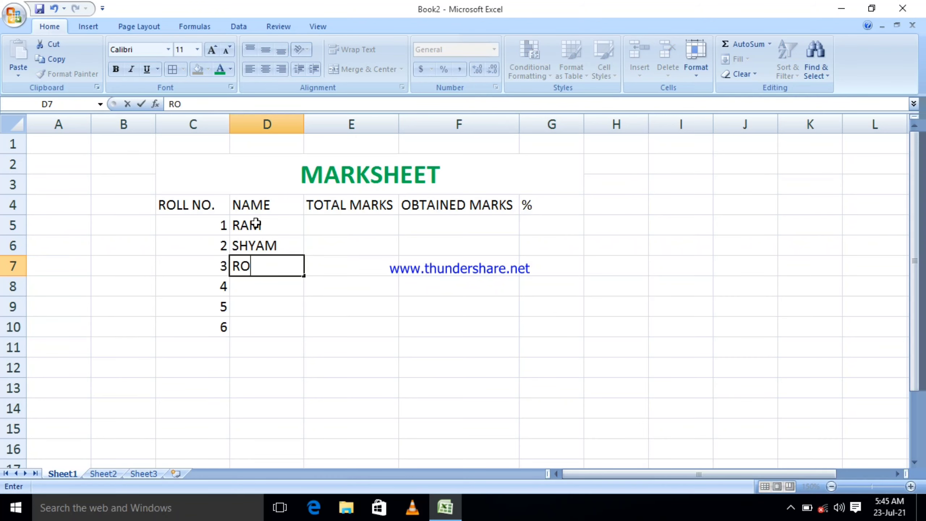
{"action": "type", "text": "HAN"}
{"action": "key", "text": "Return"}
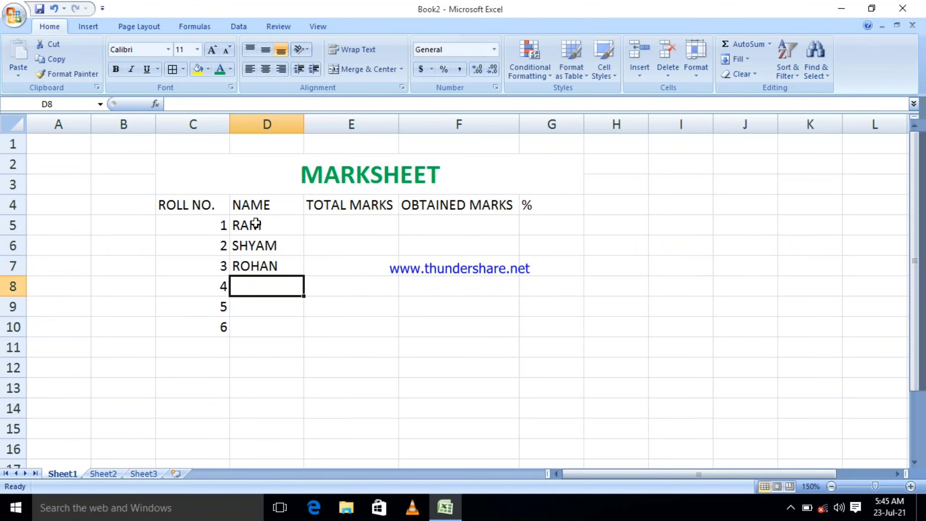
{"action": "type", "text": "MOHAN"}
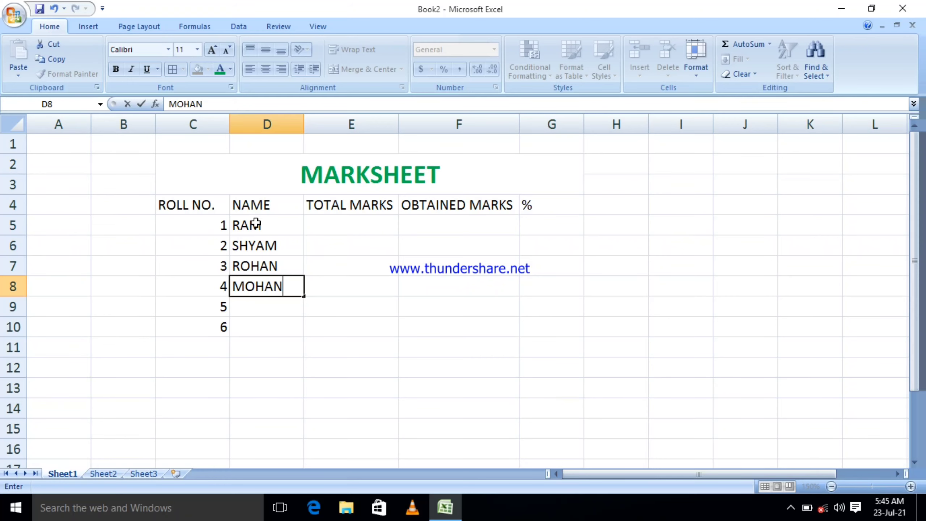
{"action": "key", "text": "Return"}
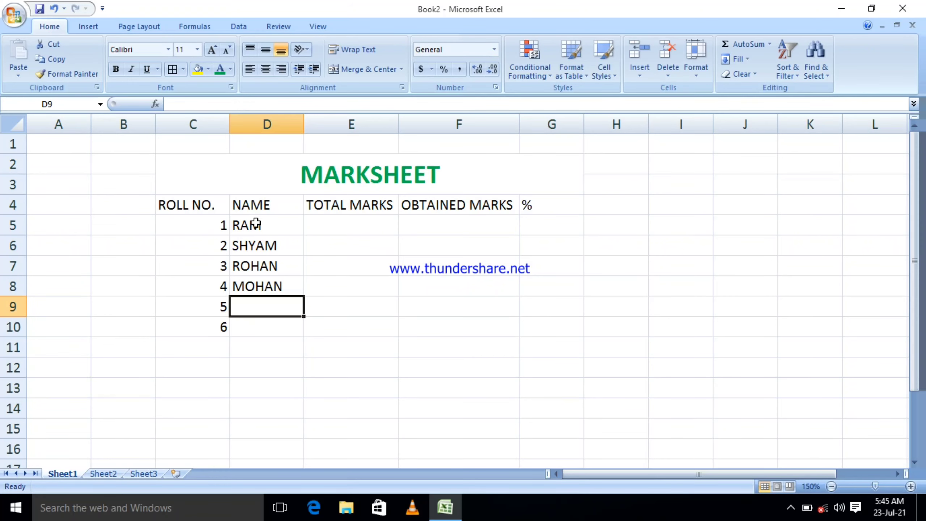
{"action": "type", "text": "RAHU"}
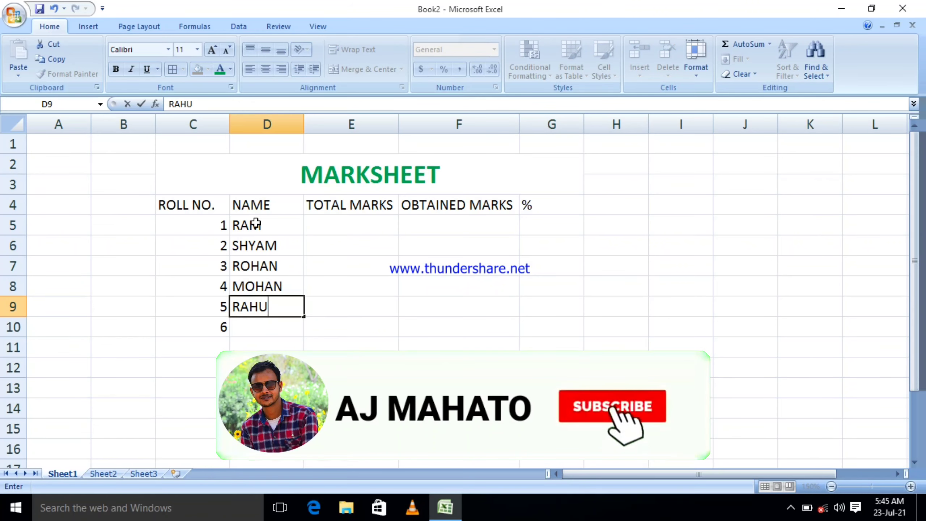
{"action": "type", "text": "L"}
{"action": "key", "text": "Return"}
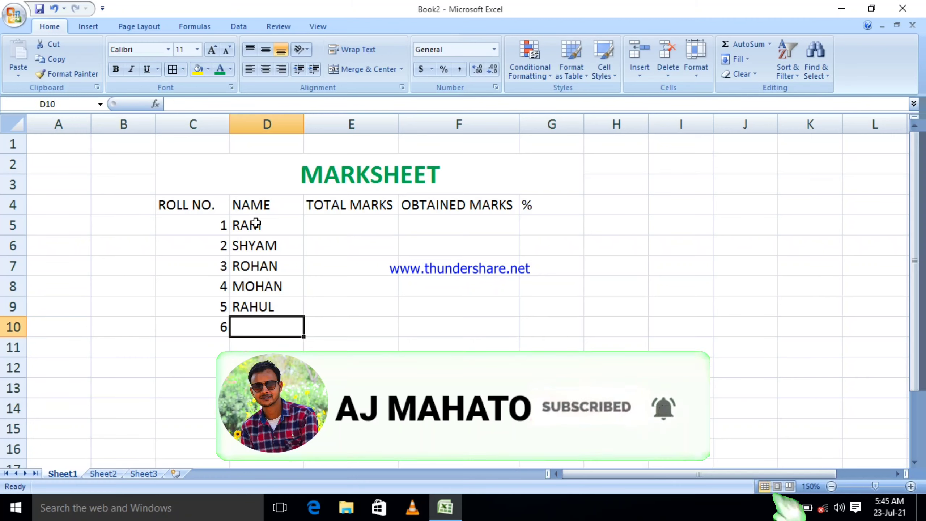
{"action": "type", "text": "AM"}
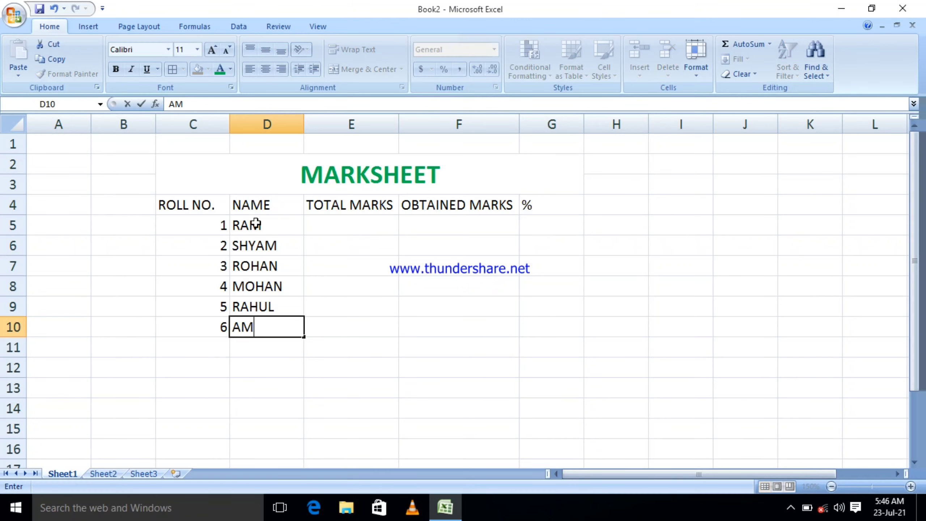
{"action": "type", "text": "IT"}
Fill E5:E10 with 500 total marks for every student.
{"action": "left_click", "coordinate": [378, 234]}
{"action": "type", "text": "5"}
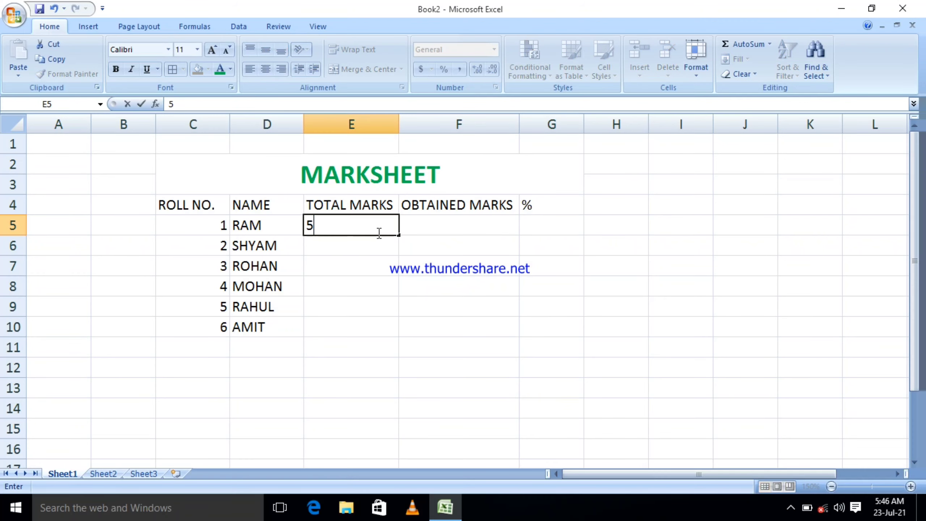
{"action": "type", "text": "00"}
{"action": "left_click_drag", "start_coordinate": [399, 235], "coordinate": [403, 333]}
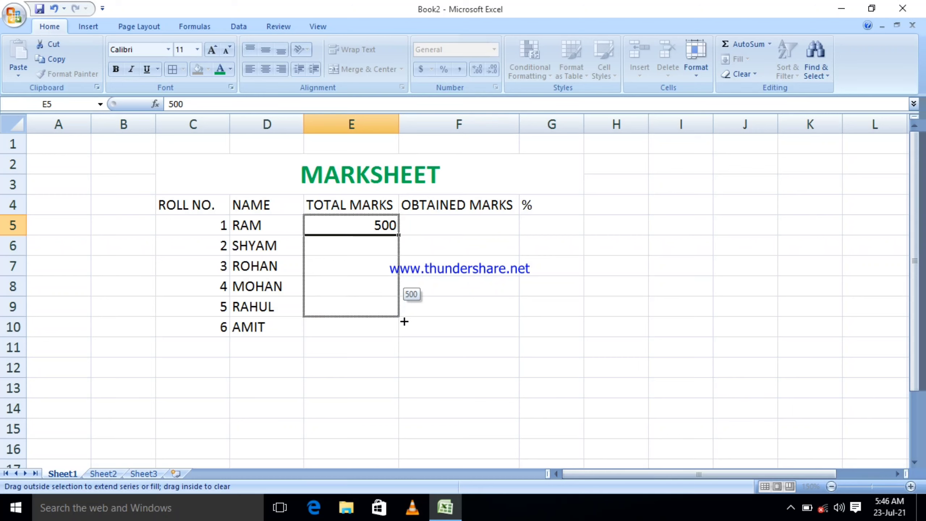
Enter obtained marks 450, 455, 420, 433, 499 and 350 in F5:F10.
{"action": "left_click", "coordinate": [413, 225]}
{"action": "type", "text": "450"}
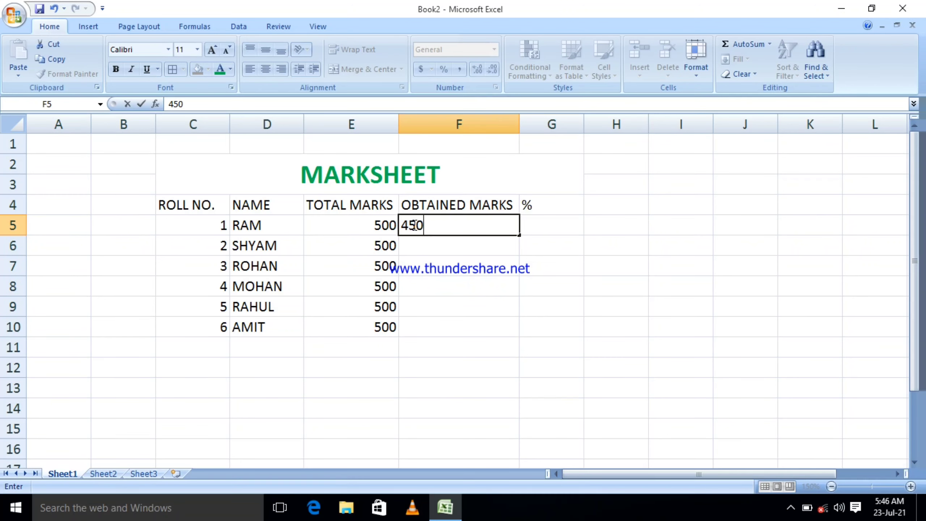
{"action": "key", "text": "Return"}
{"action": "type", "text": "4"}
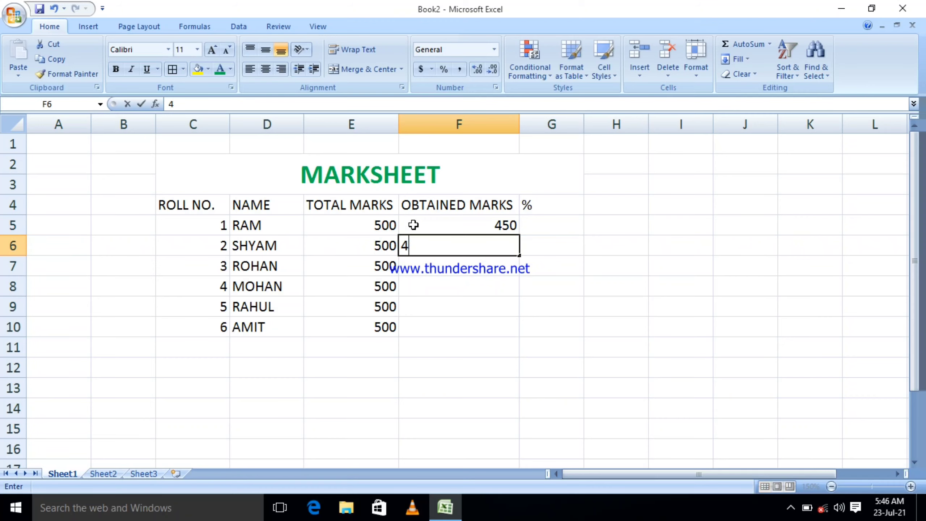
{"action": "type", "text": "55"}
{"action": "key", "text": "Return"}
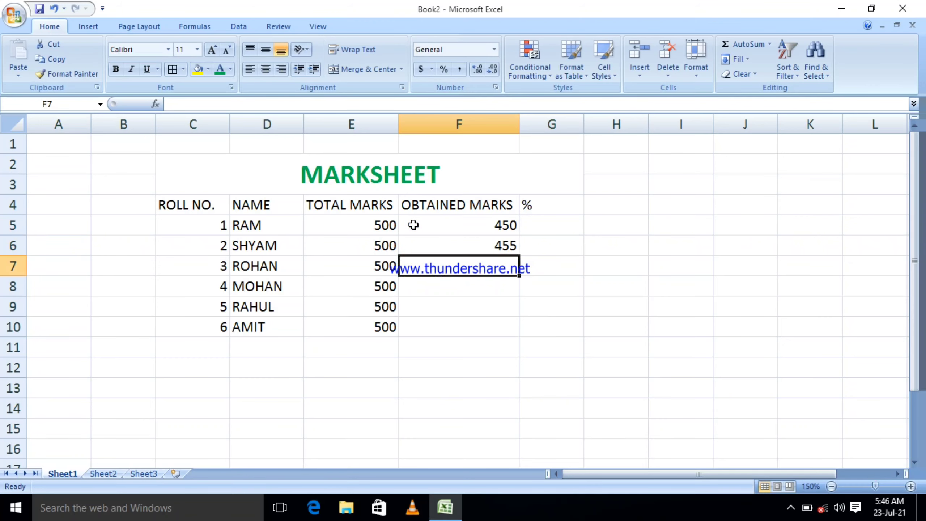
{"action": "type", "text": "420"}
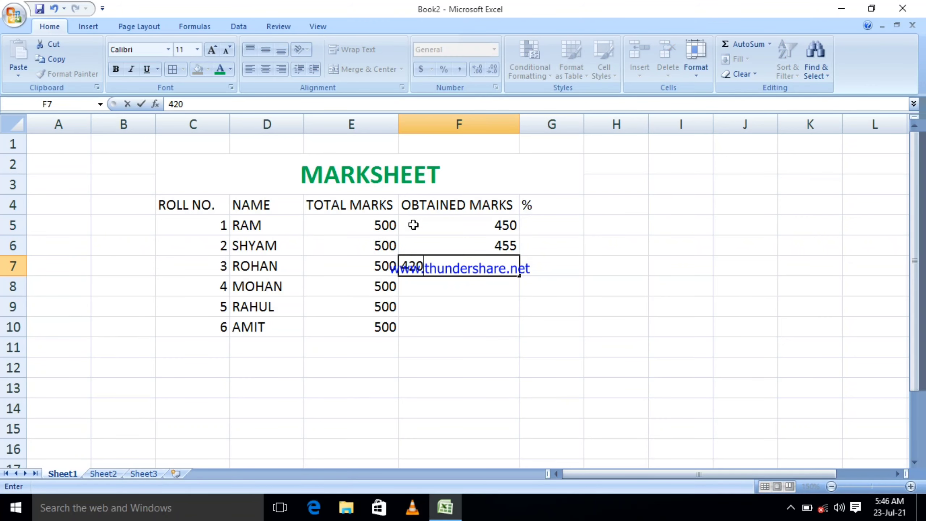
{"action": "key", "text": "Return"}
{"action": "type", "text": "4"}
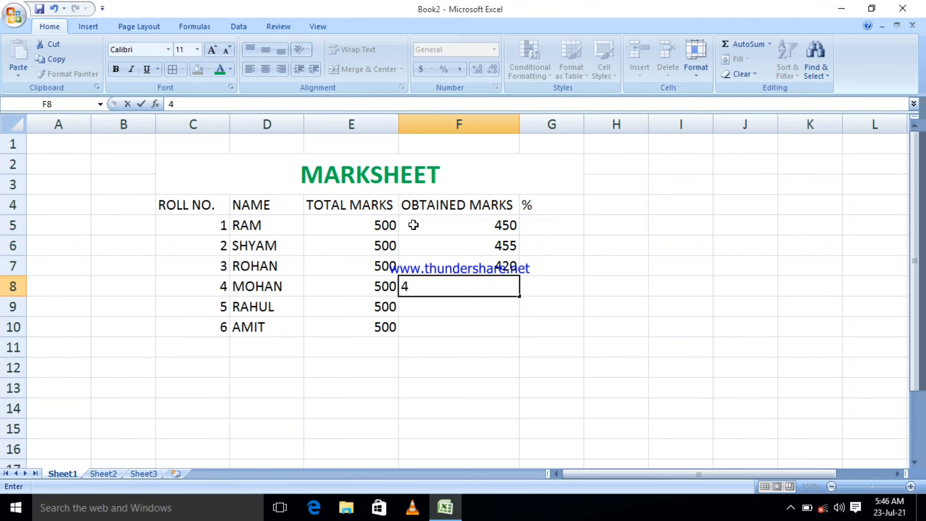
{"action": "type", "text": "33"}
{"action": "key", "text": "Return"}
{"action": "type", "text": "499"}
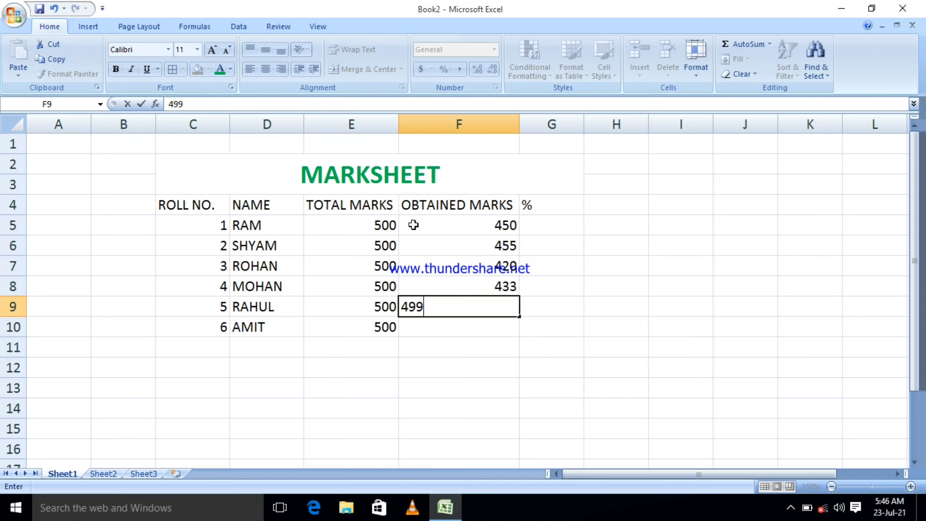
{"action": "key", "text": "Tab"}
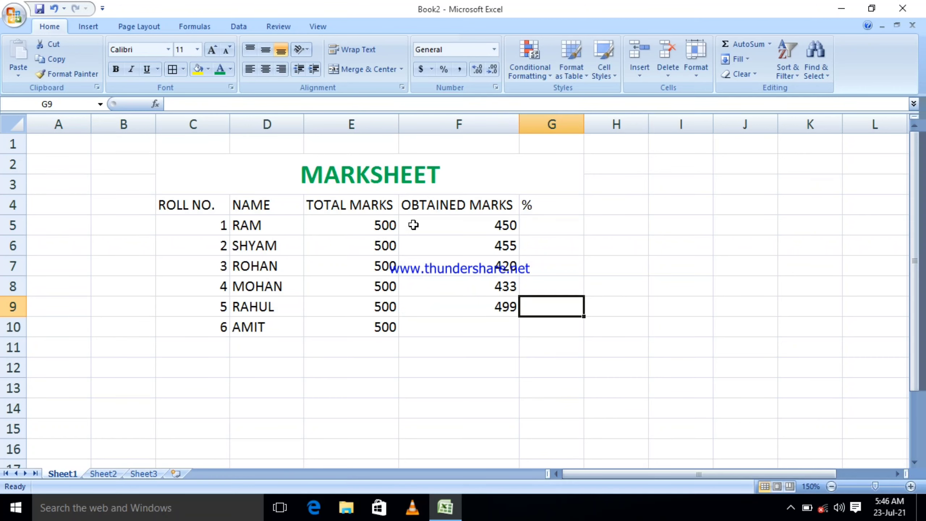
{"action": "key", "text": "Left"}
{"action": "key", "text": "Down"}
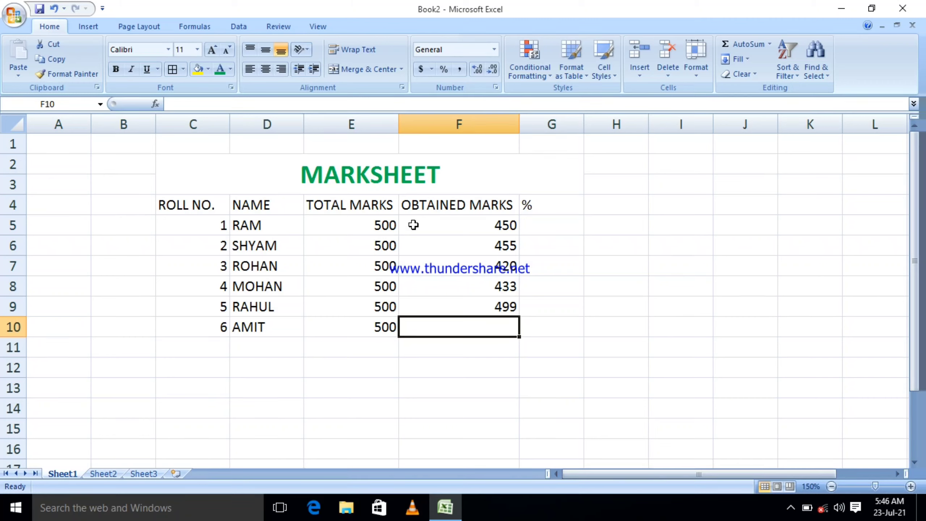
{"action": "type", "text": "350"}
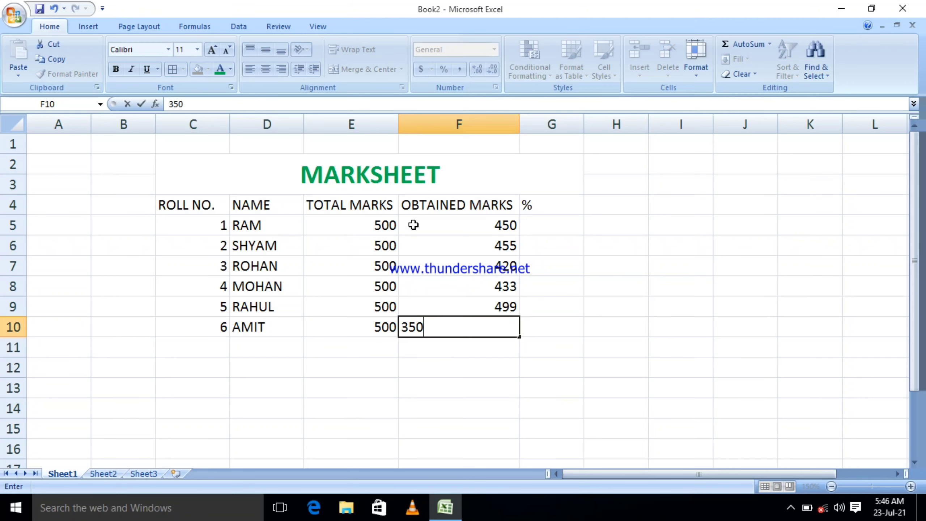
Enter the formula =F5/5 in G5 to give RAM's percentage of 90.
{"action": "left_click", "coordinate": [535, 219]}
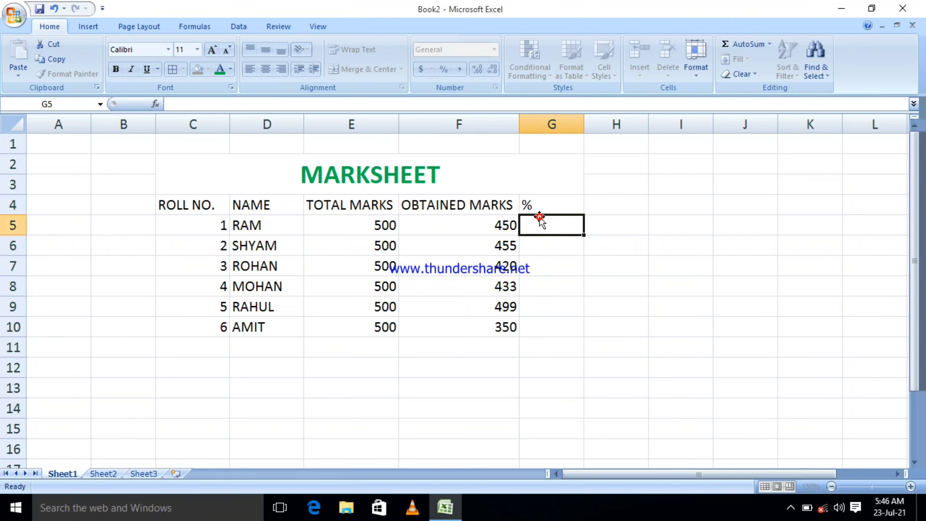
{"action": "left_click", "coordinate": [540, 207]}
{"action": "left_click", "coordinate": [548, 224]}
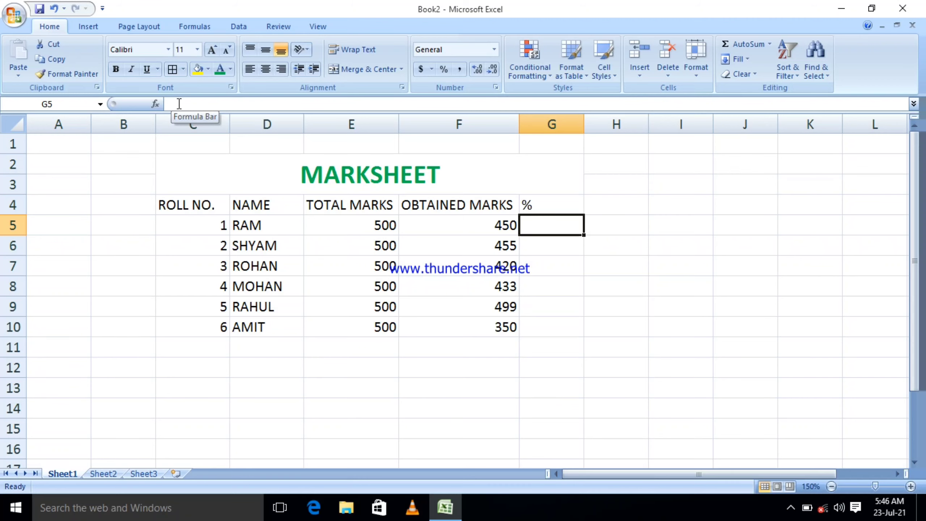
{"action": "type", "text": "+"}
{"action": "key", "text": "BackSpace"}
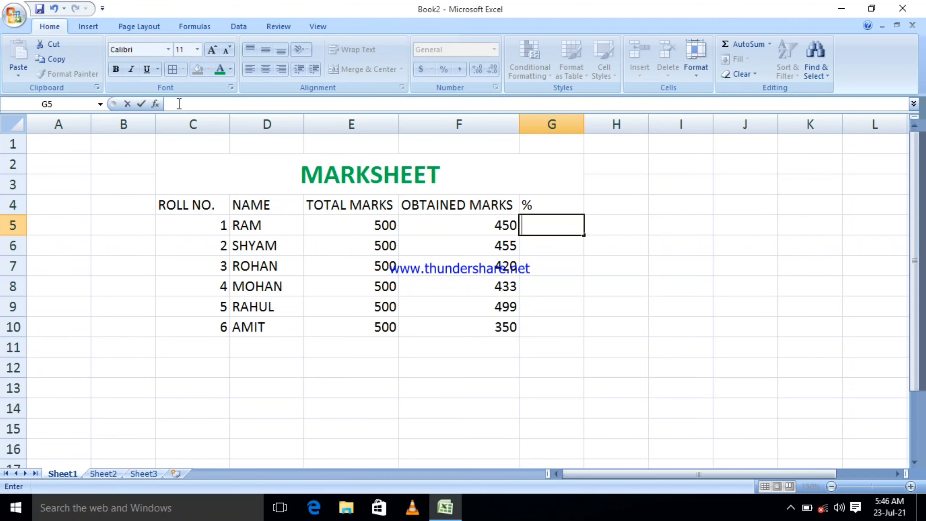
{"action": "type", "text": "="}
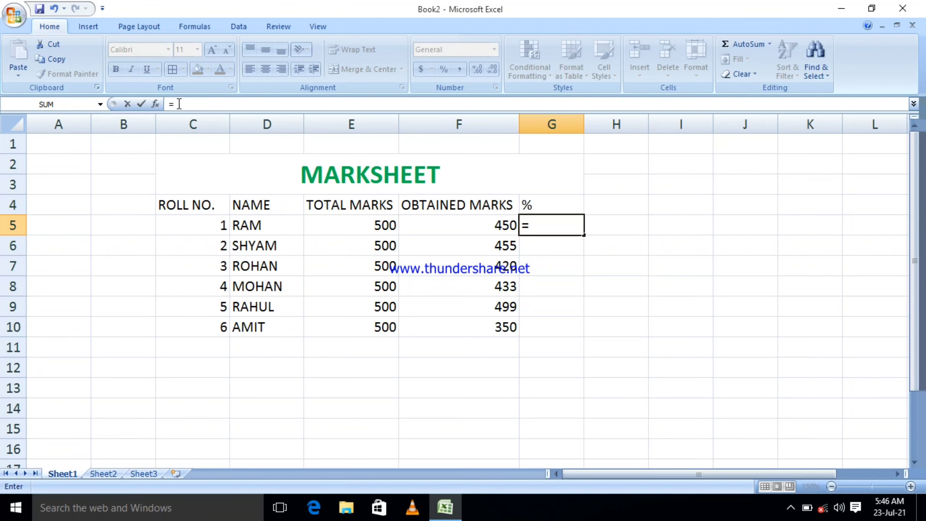
{"action": "left_click", "coordinate": [479, 221]}
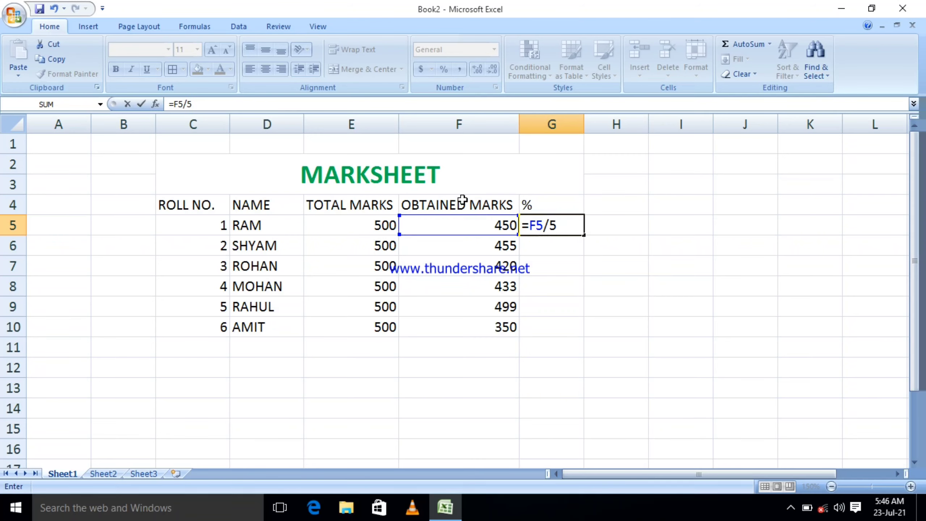
{"action": "key", "text": "Return"}
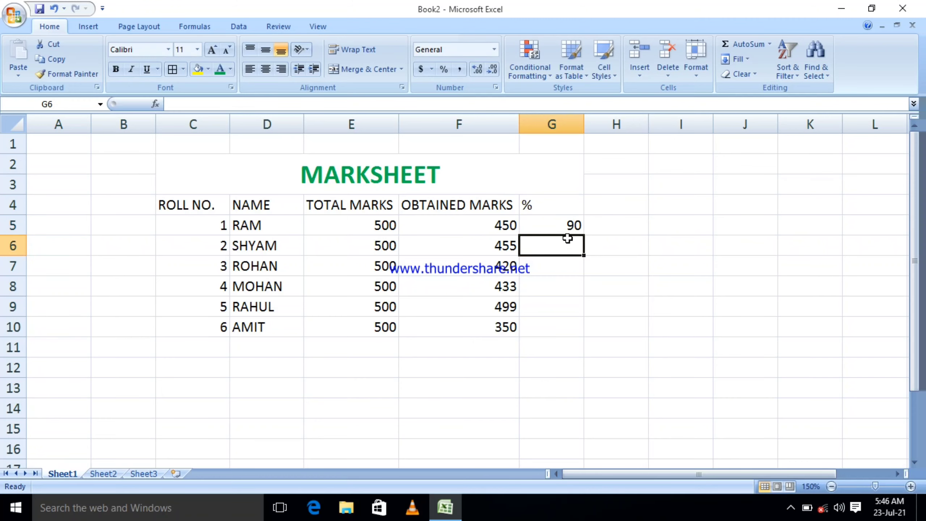
{"action": "left_click", "coordinate": [566, 225]}
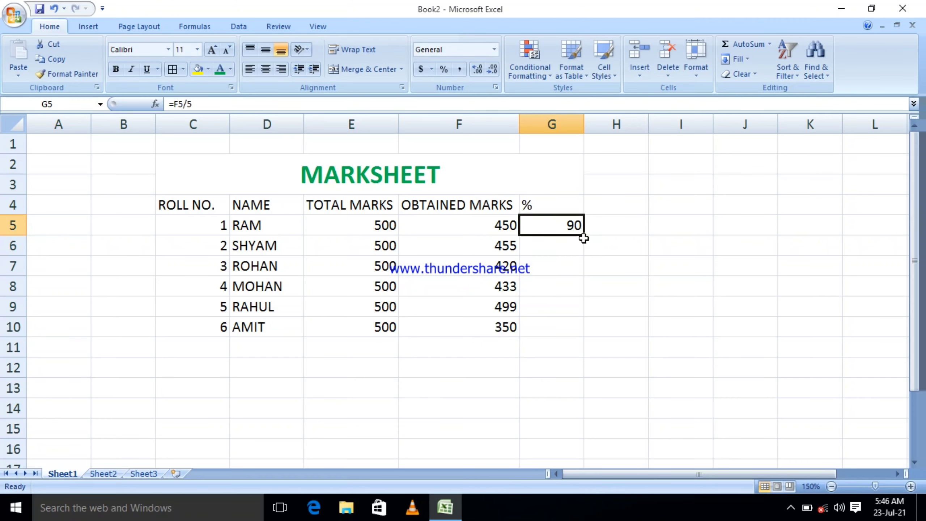
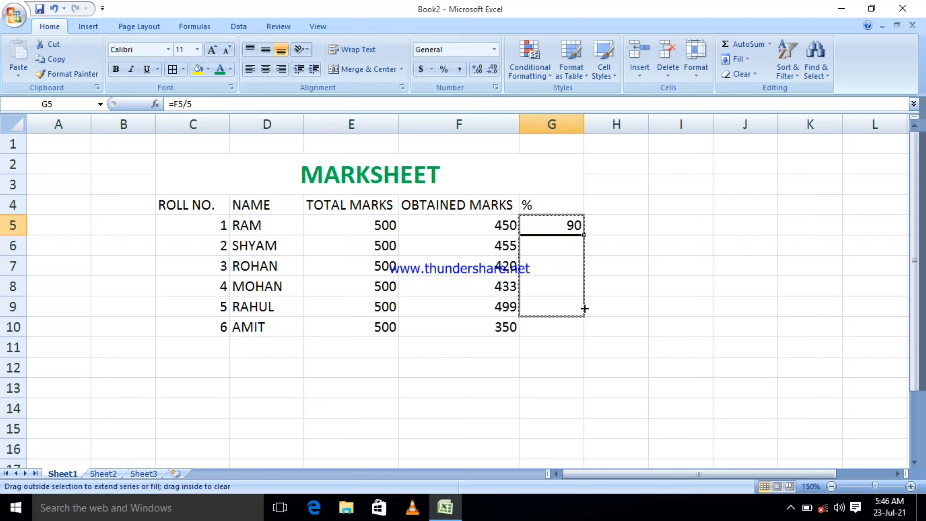
Fill the =F5/5 formula from G5 to G10, giving percentages 90, 91, 84, 86.6, 99.8 and 70.
{"action": "left_click_drag", "start_coordinate": [585, 325], "coordinate": [583, 333]}
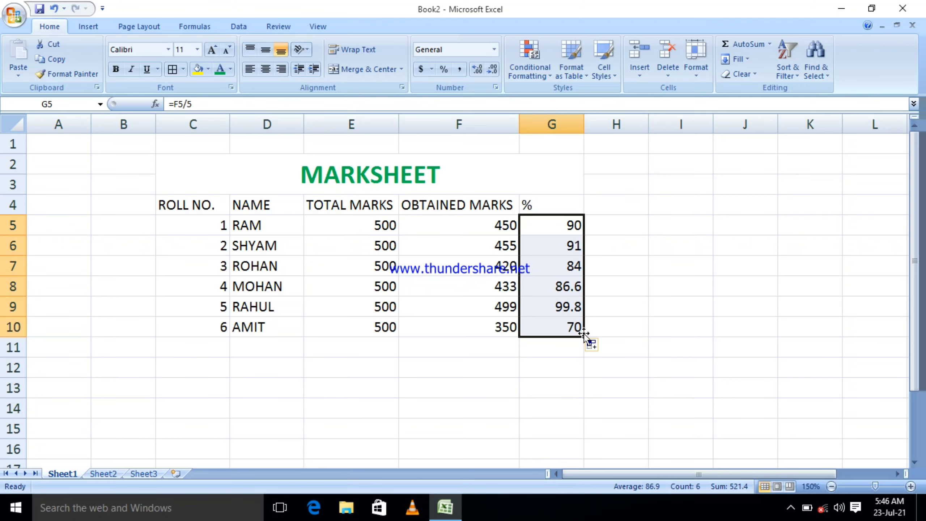
{"action": "left_click", "coordinate": [152, 203]}
Apply All Borders to the table range C2:G10 and left-align its contents.
{"action": "left_click", "coordinate": [149, 164]}
{"action": "left_click", "coordinate": [174, 167]}
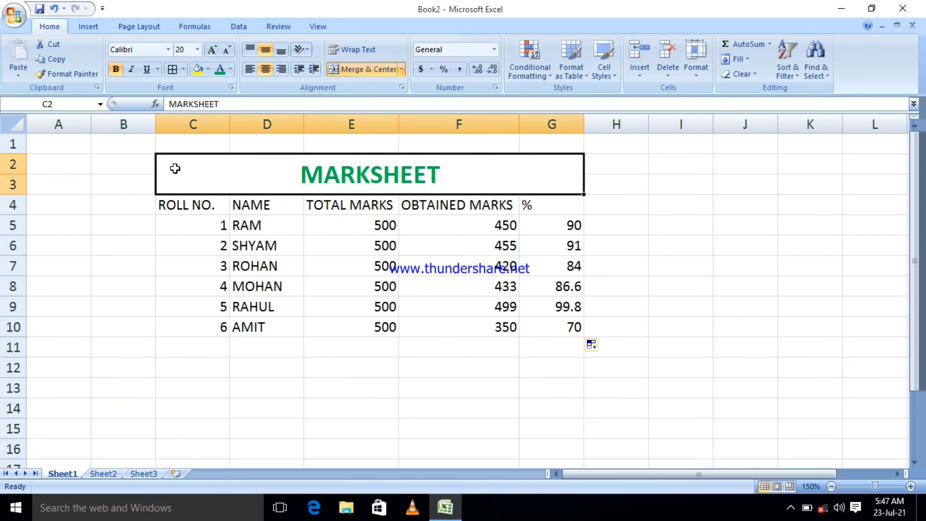
{"action": "left_click_drag", "start_coordinate": [257, 188], "coordinate": [262, 247]}
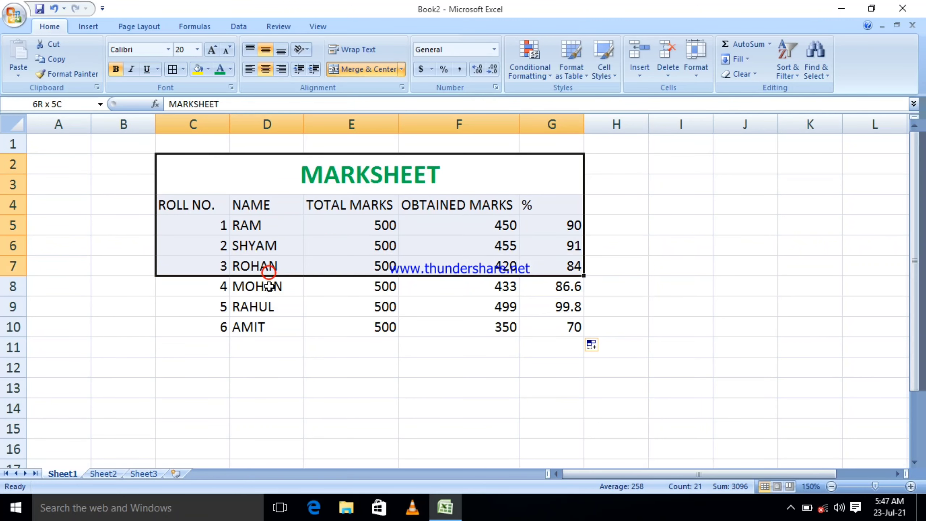
{"action": "left_click_drag", "start_coordinate": [262, 247], "coordinate": [270, 328]}
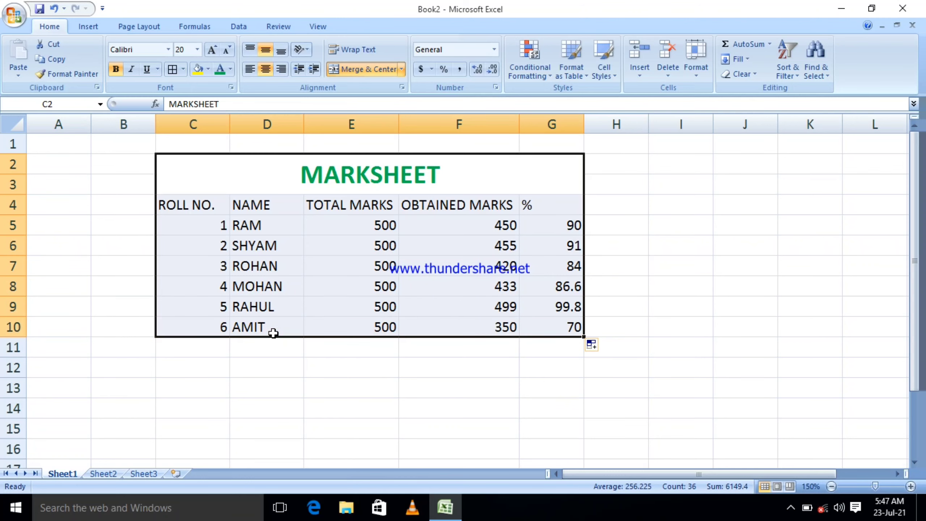
{"action": "left_click", "coordinate": [171, 70]}
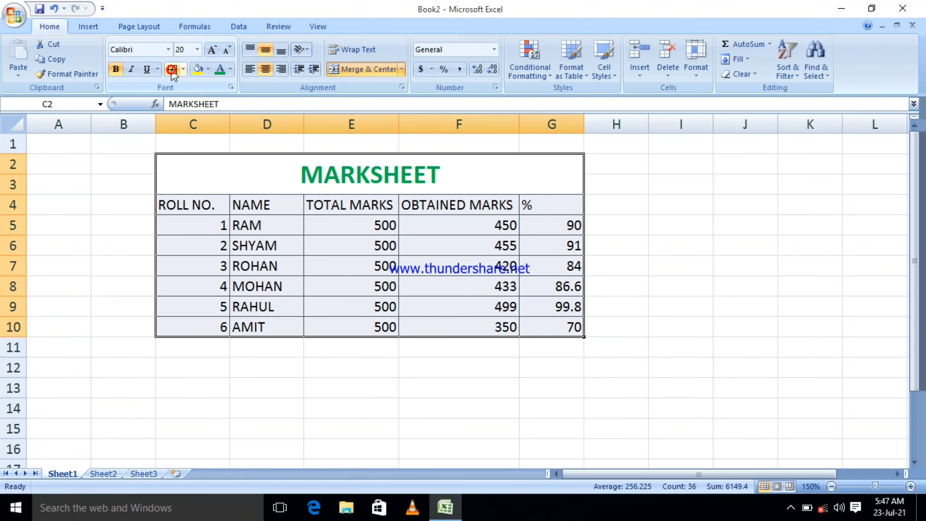
{"action": "left_click", "coordinate": [250, 70]}
Centre-align and bold the contents of the C2:G10 table.
{"action": "left_click", "coordinate": [266, 70]}
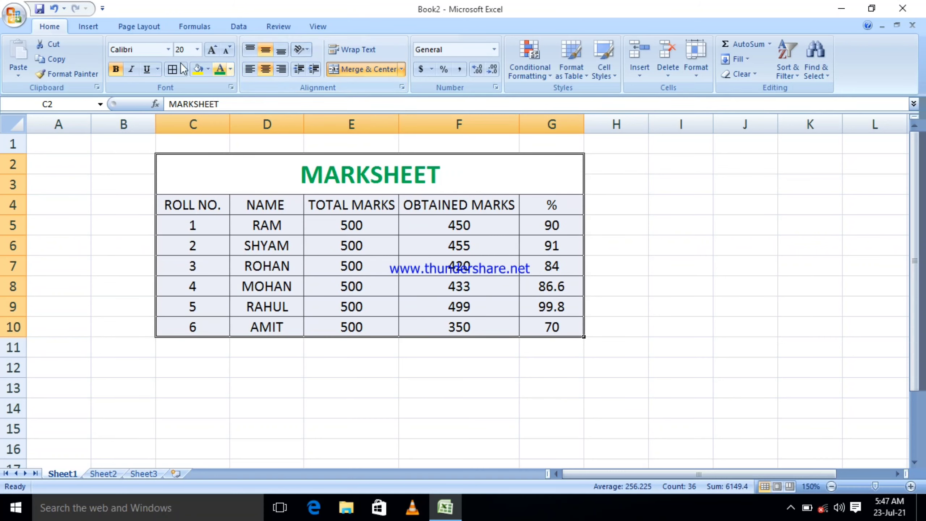
{"action": "left_click", "coordinate": [116, 69]}
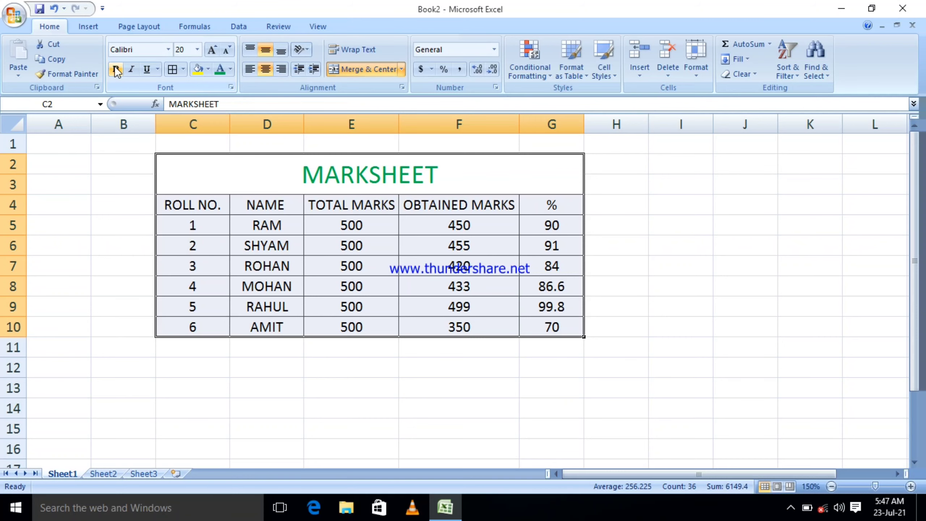
{"action": "left_click", "coordinate": [116, 70]}
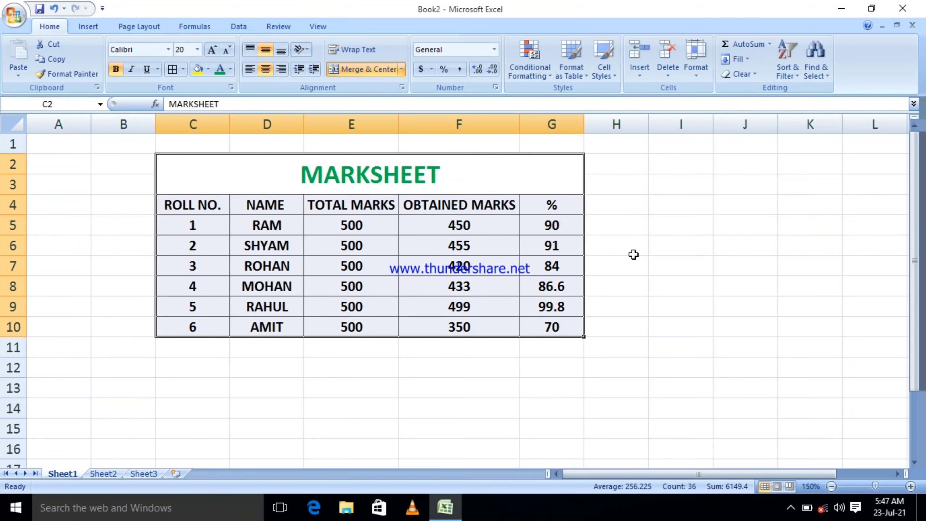
{"action": "left_click", "coordinate": [715, 283]}
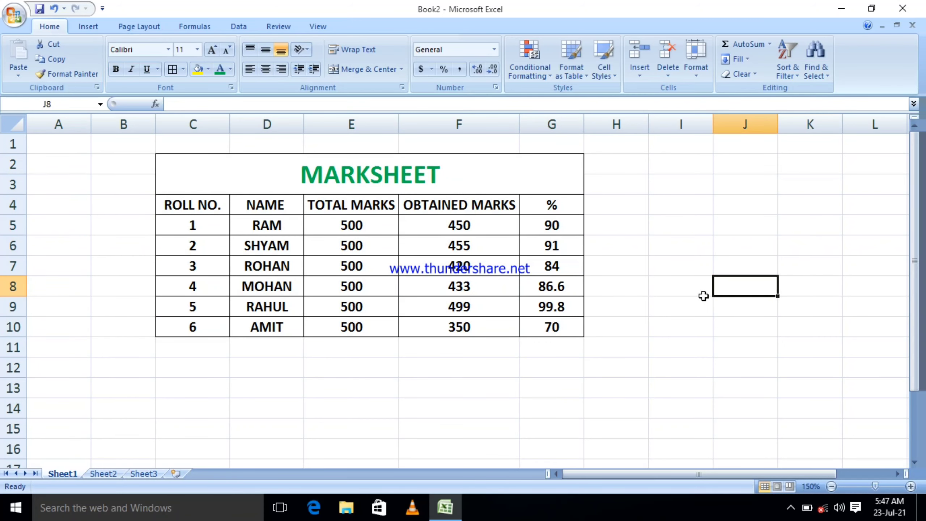